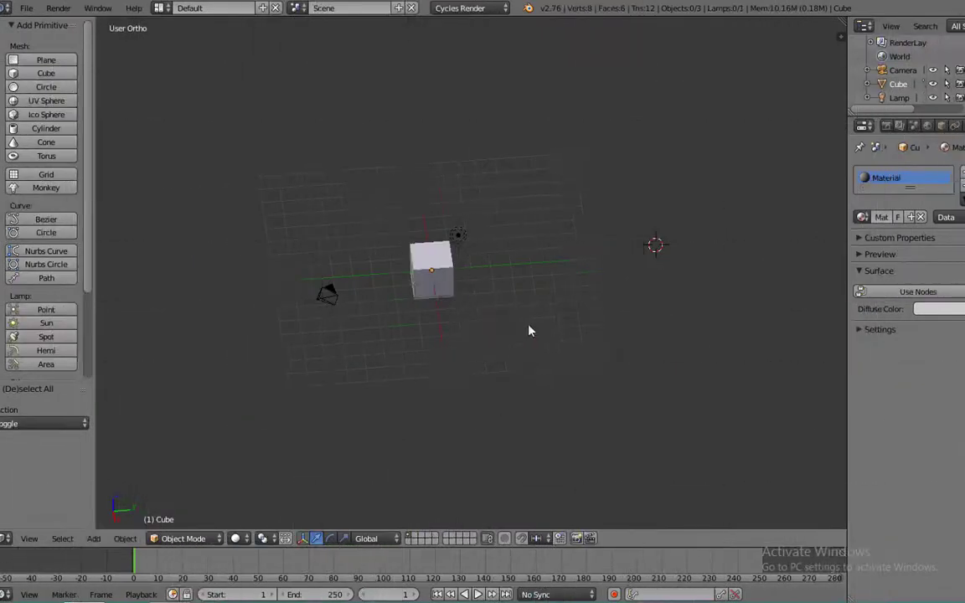
Select the default cube and scale it along X into a thin upright slab.
shift+middle_drag(535, 338, 538, 369)
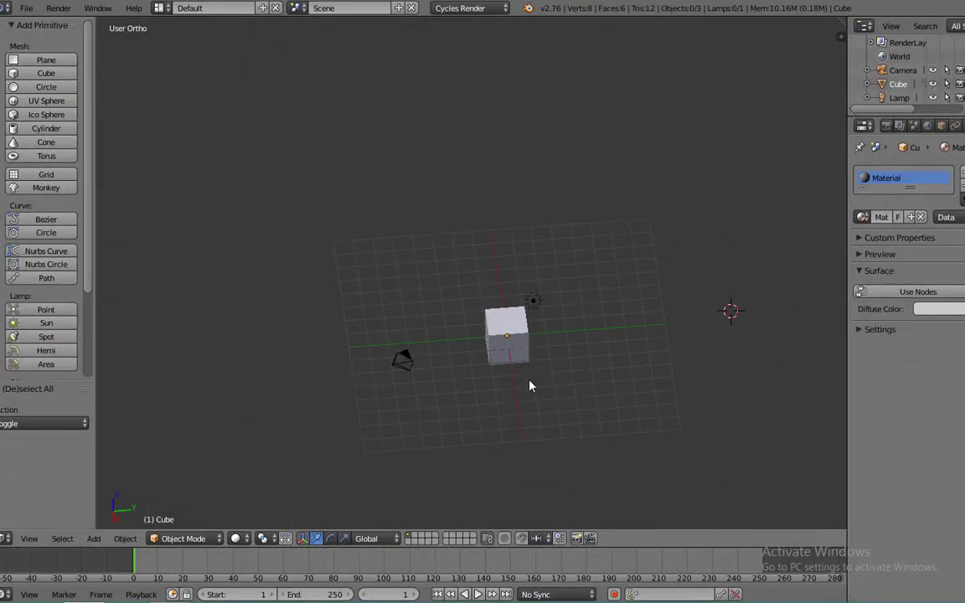
scroll(529, 385, up, 5)
right_click(498, 371)
scroll(502, 360, up, 1)
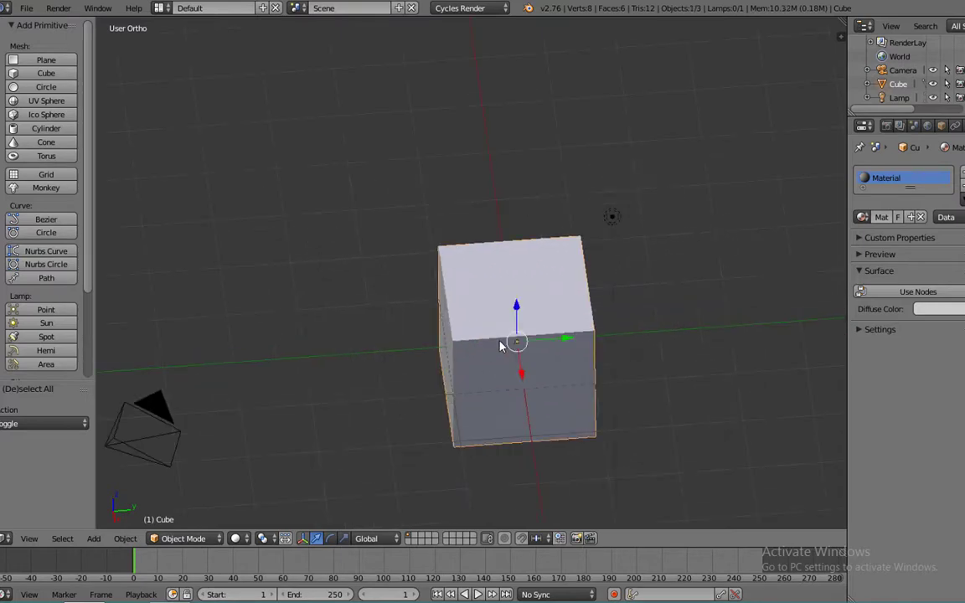
key(s)
click(566, 340)
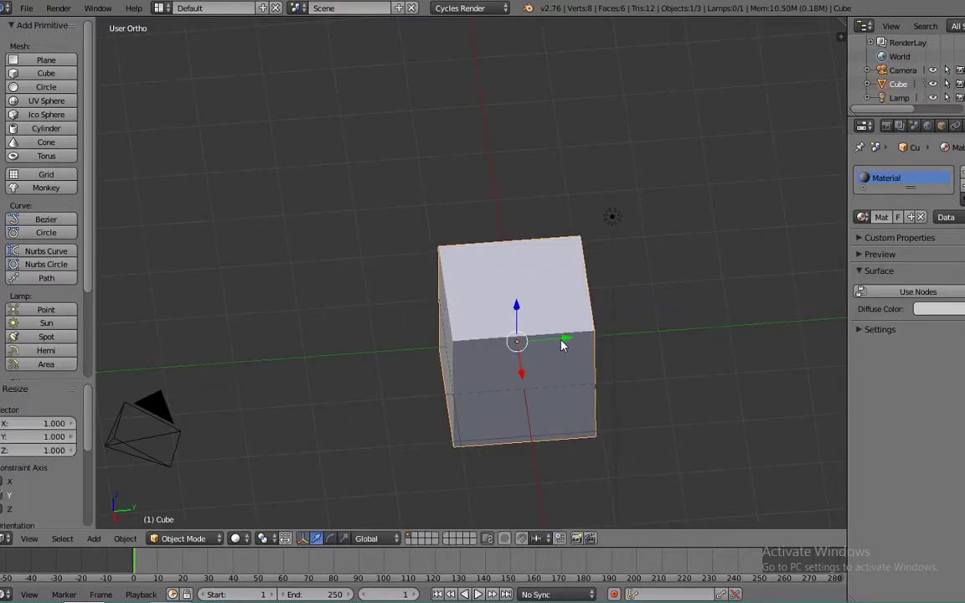
key(s)
key(x)
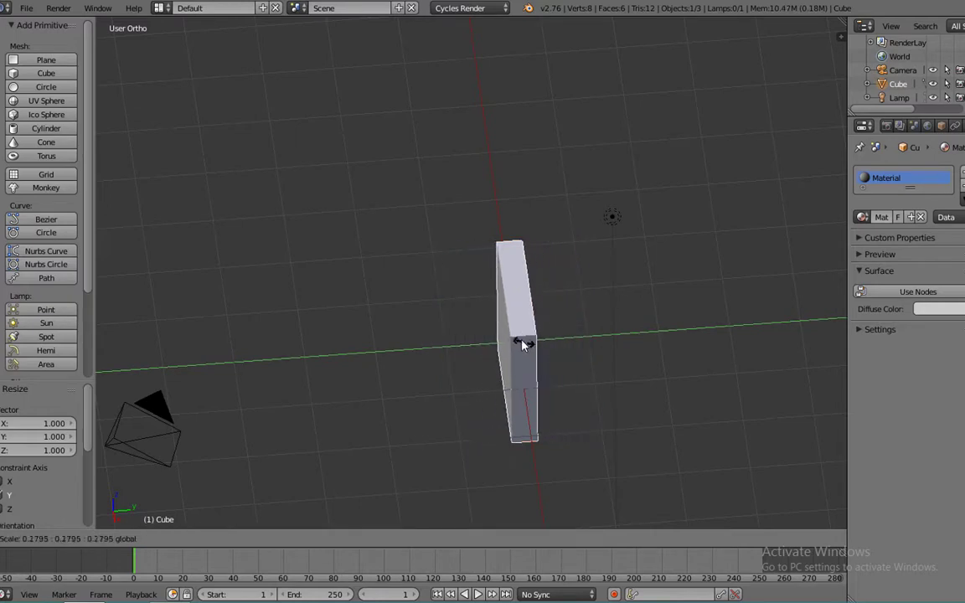
click(519, 339)
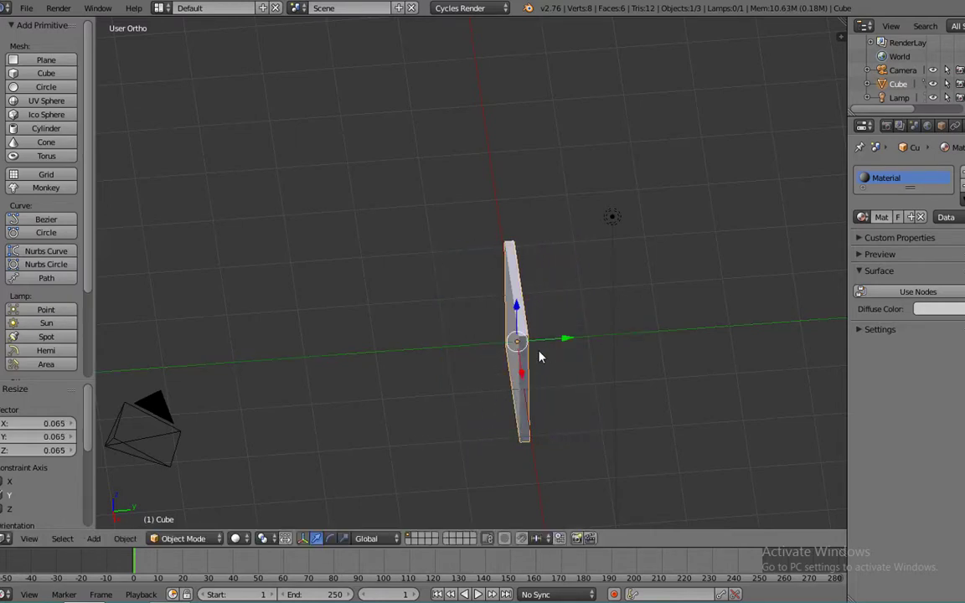
middle_drag(538, 357, 217, 72)
In Edit Mode, raise the slab's top face along Z to make it taller.
key(Tab)
scroll(455, 411, up, 3)
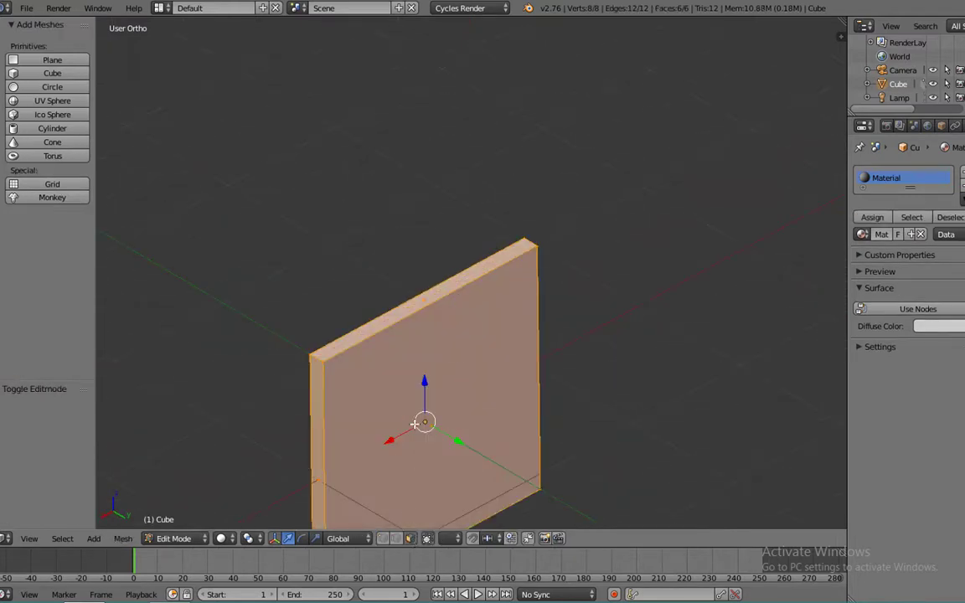
right_click(370, 329)
scroll(430, 366, down, 2)
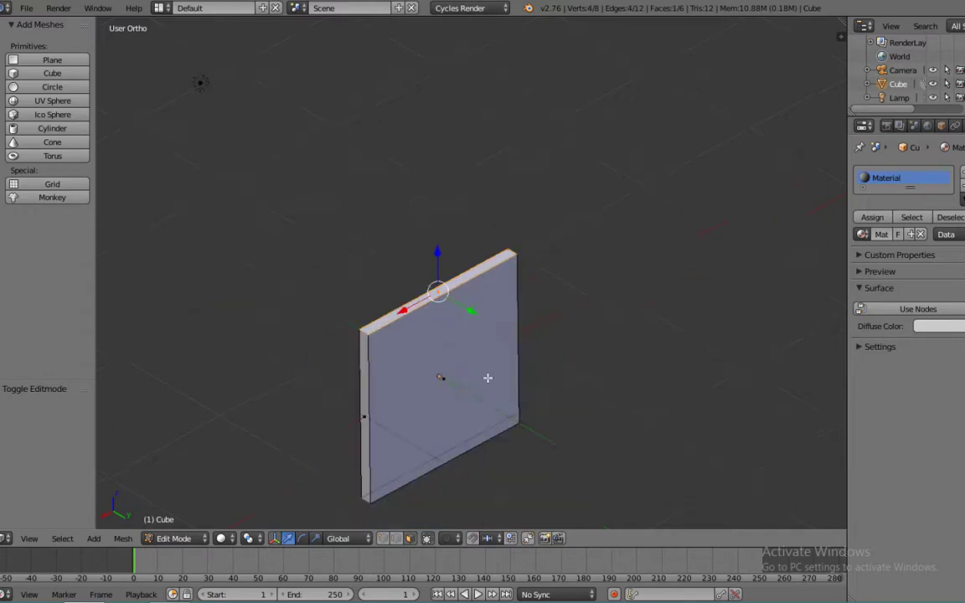
middle_drag(491, 377, 495, 286)
key(g)
key(z)
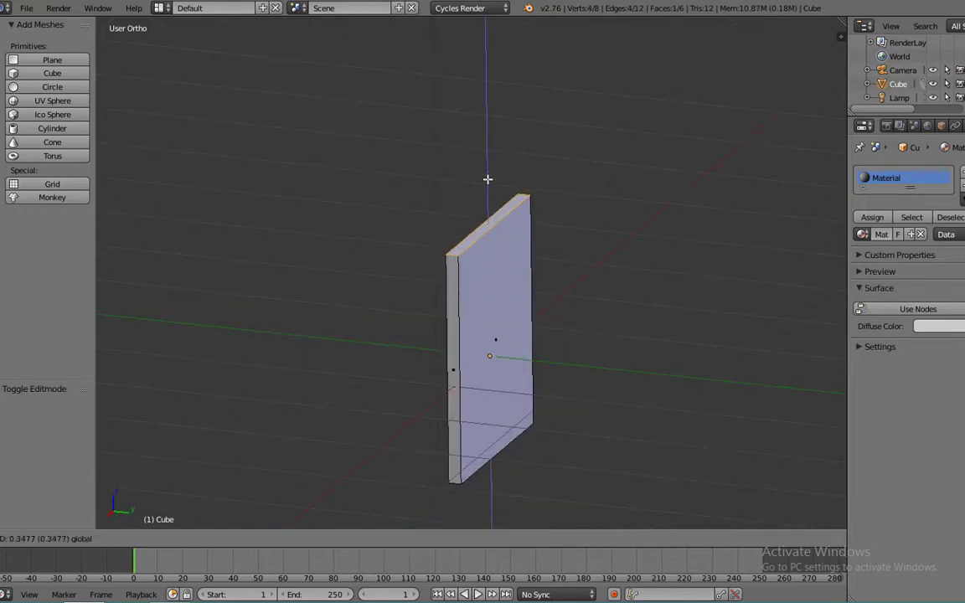
click(489, 156)
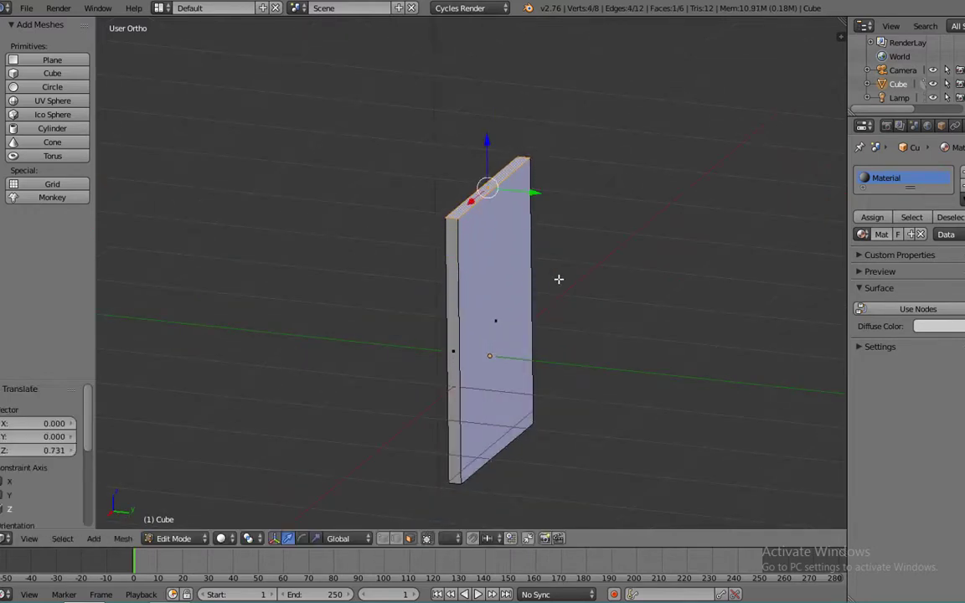
Extrude the top face upward by 0.122 to add a narrow band.
key(KP_6)
key(KP_6)
key(KP_6)
key(KP_6)
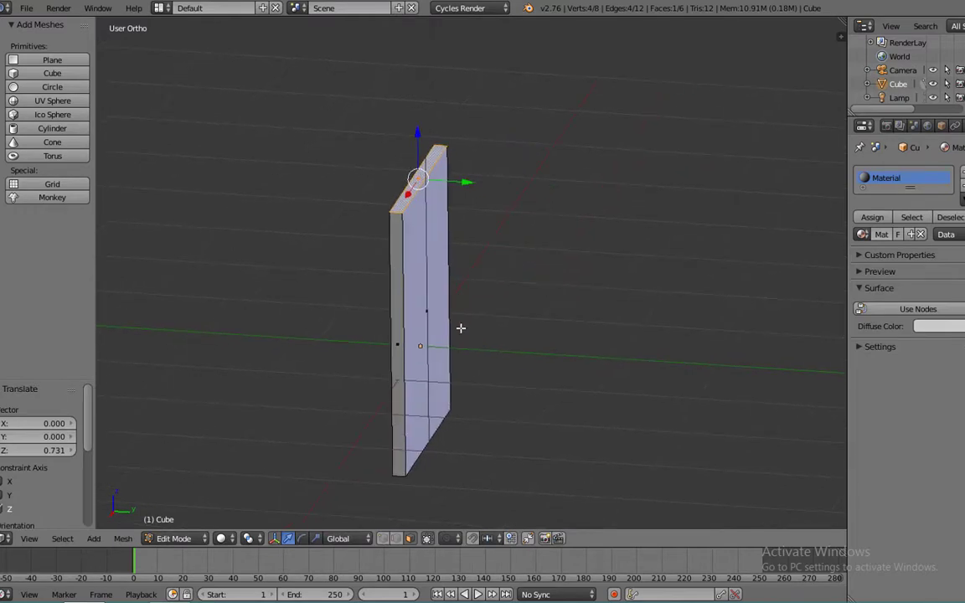
key(e)
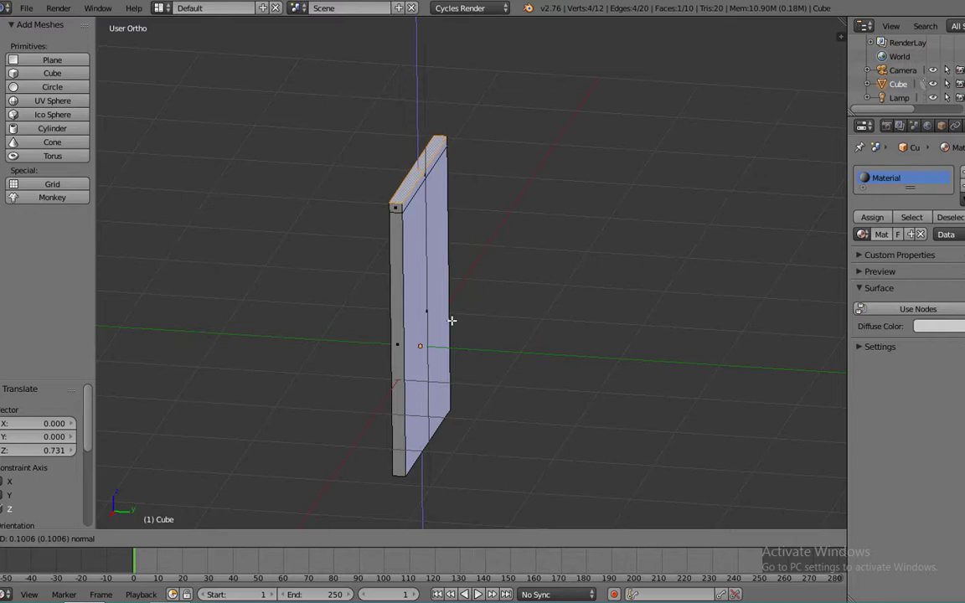
click(451, 312)
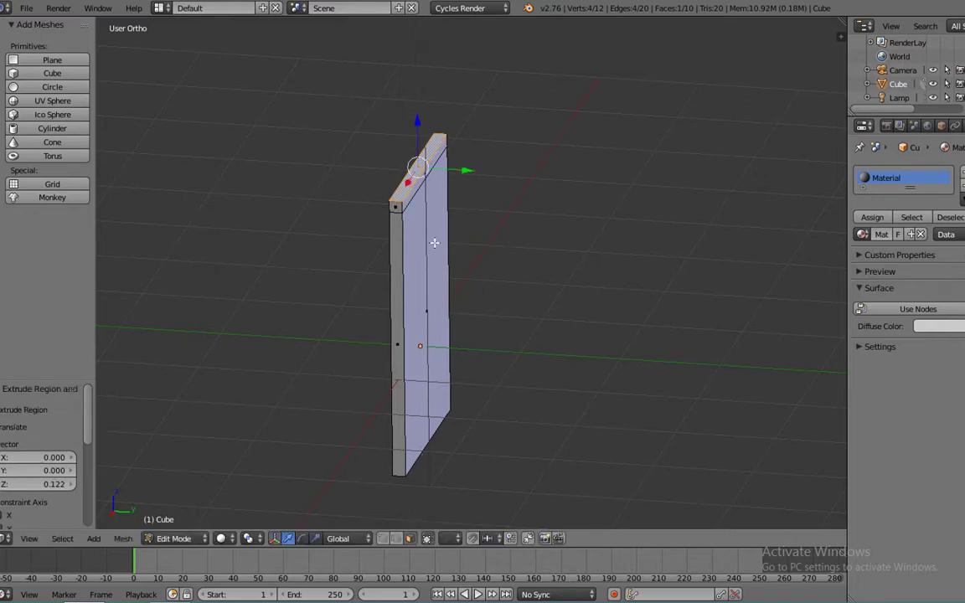
middle_drag(435, 242, 375, 194)
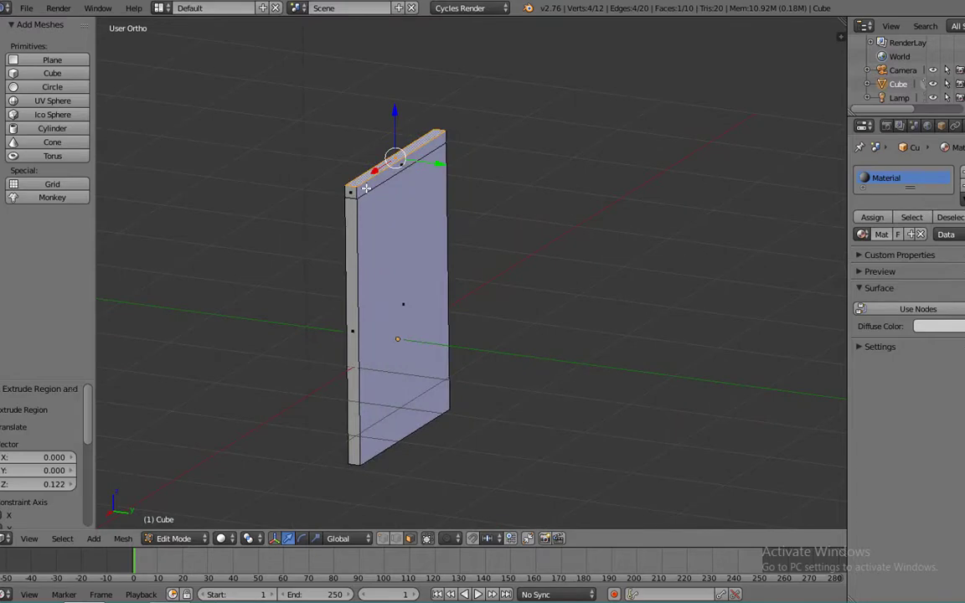
right_click(366, 189)
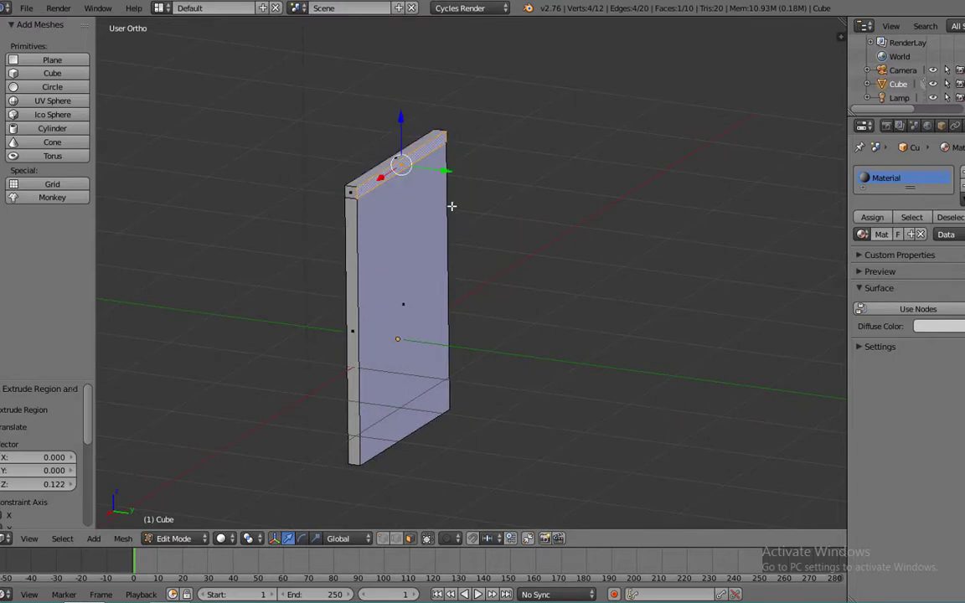
Extrude the top end face sideways by 3.277, then 0.115 and 1.063, forming the desktop arm.
middle_drag(453, 206, 403, 199)
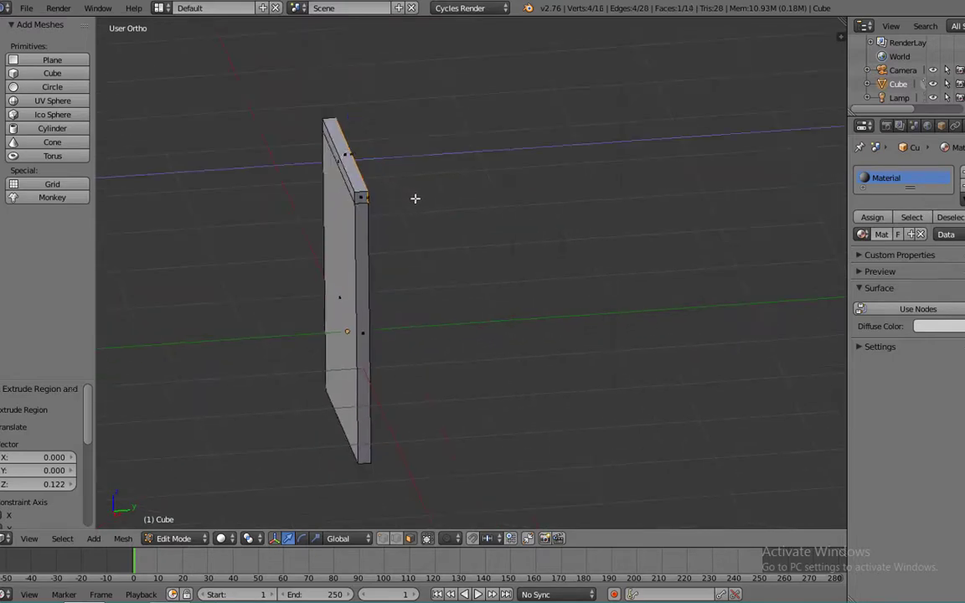
key(e)
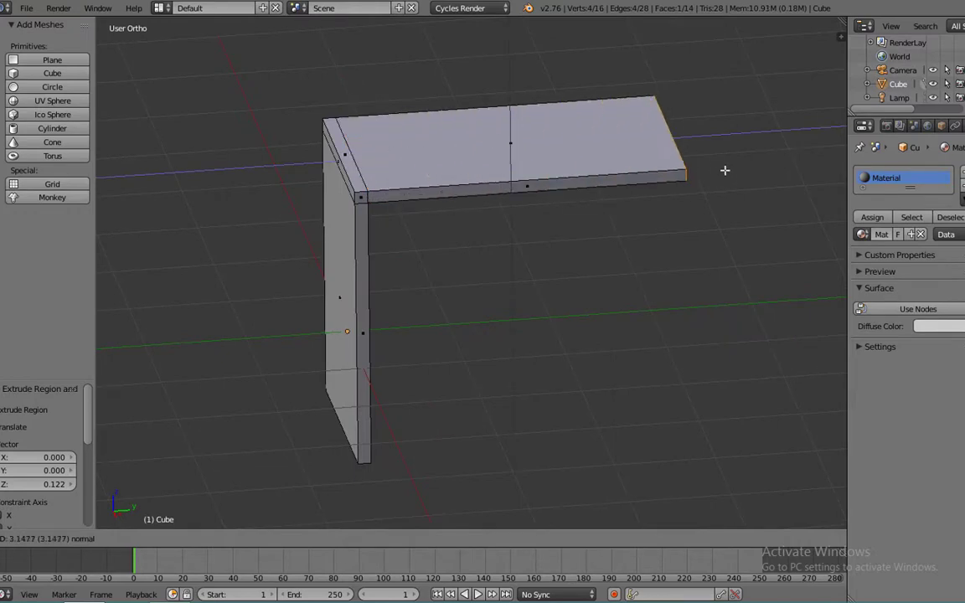
click(734, 171)
middle_drag(733, 171, 668, 172)
key(e)
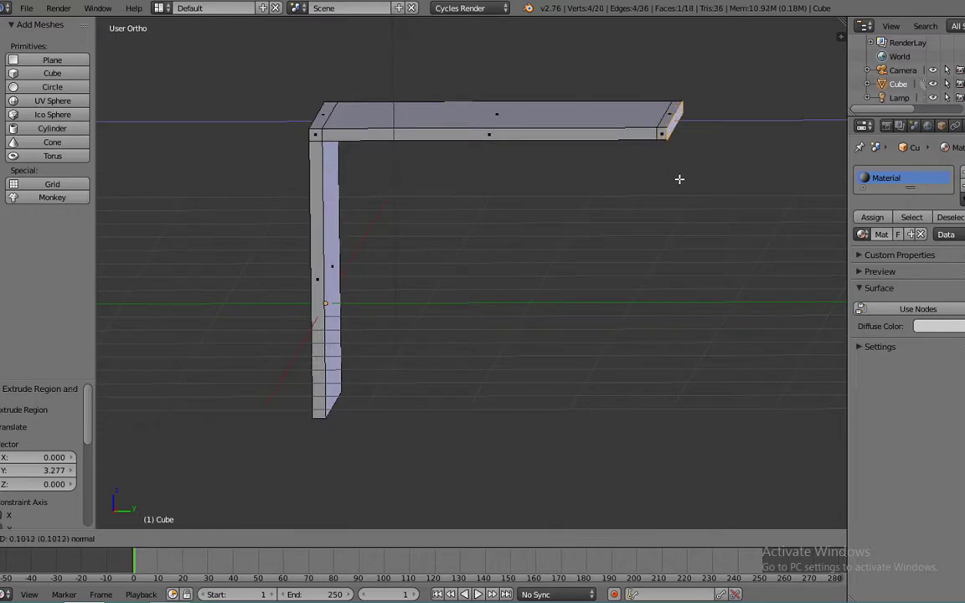
click(680, 181)
middle_drag(680, 181, 575, 176)
key(e)
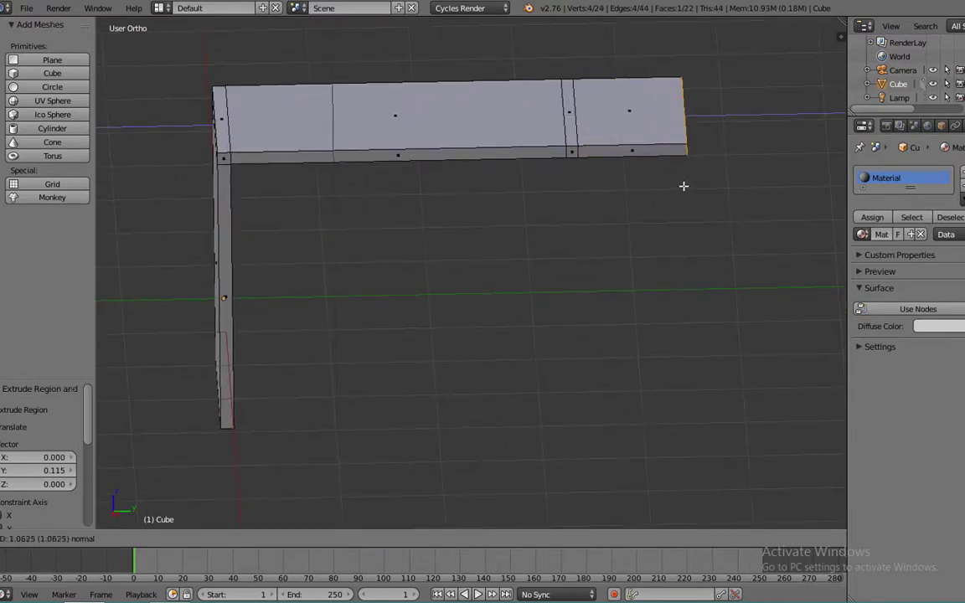
click(685, 187)
key(e)
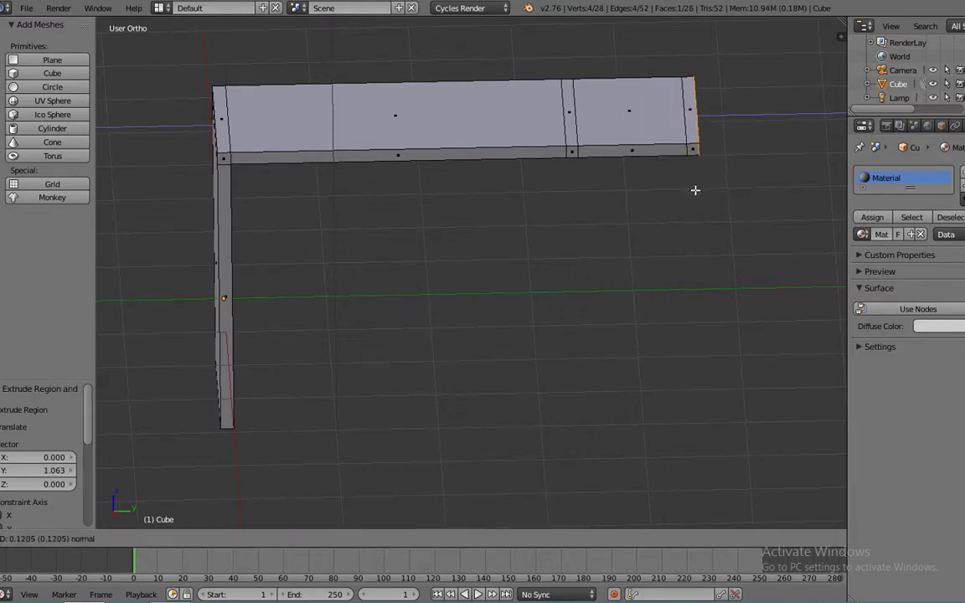
Extrude the two right-end sections down 2.701 as legs and nudge them 0.013 lower.
click(684, 193)
middle_drag(570, 161, 555, 75)
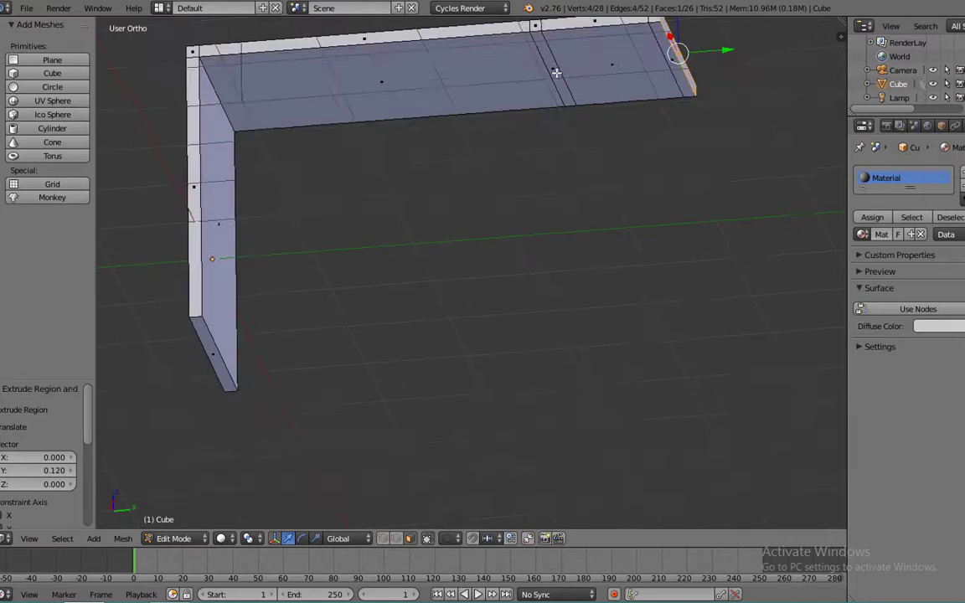
alt+shift+click(681, 83)
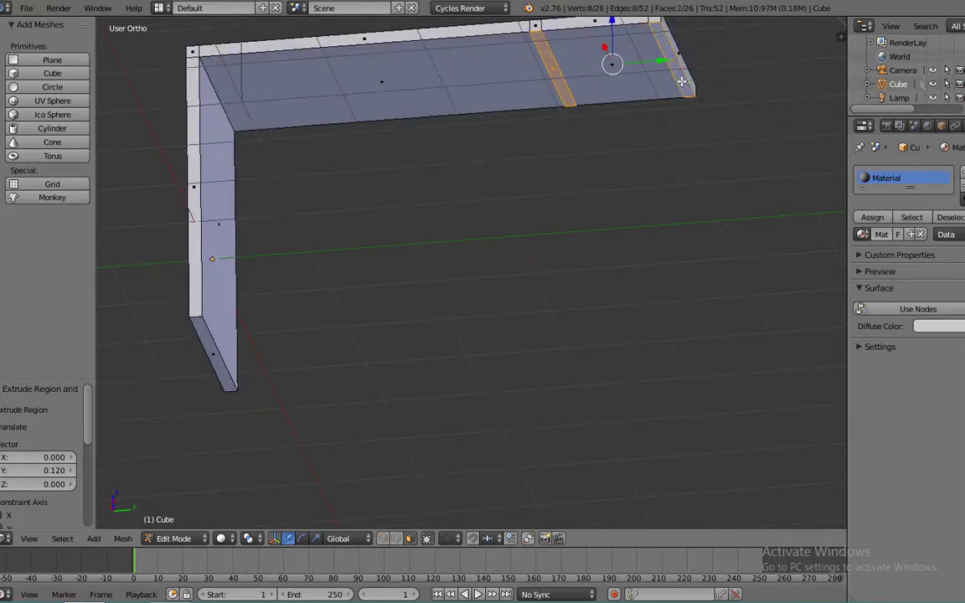
key(KP_3)
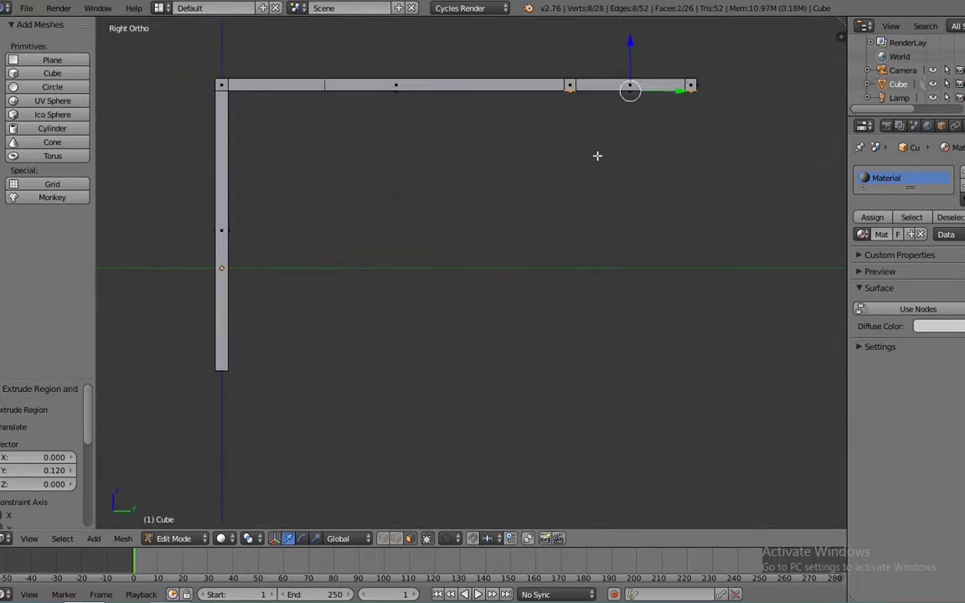
key(e)
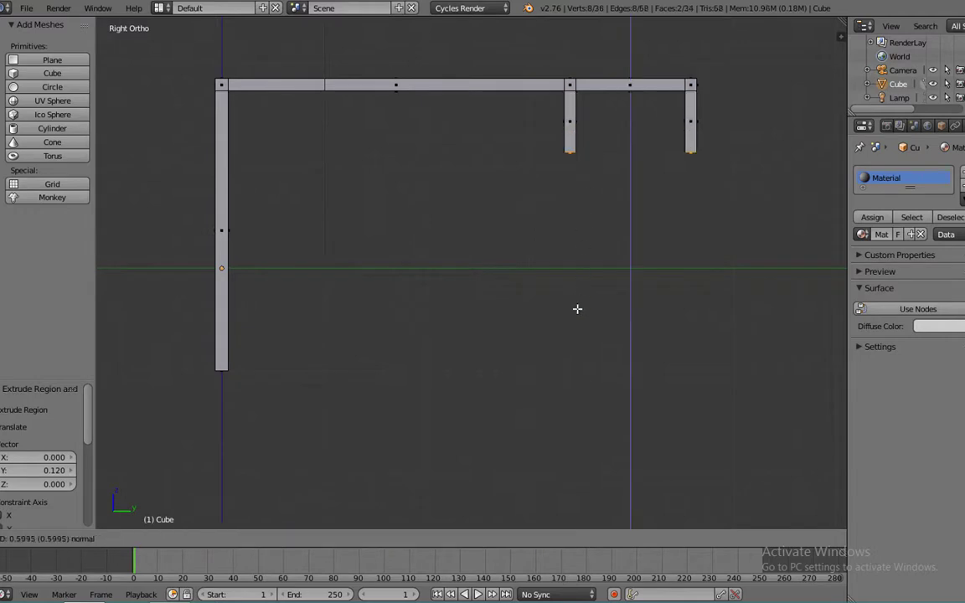
click(556, 428)
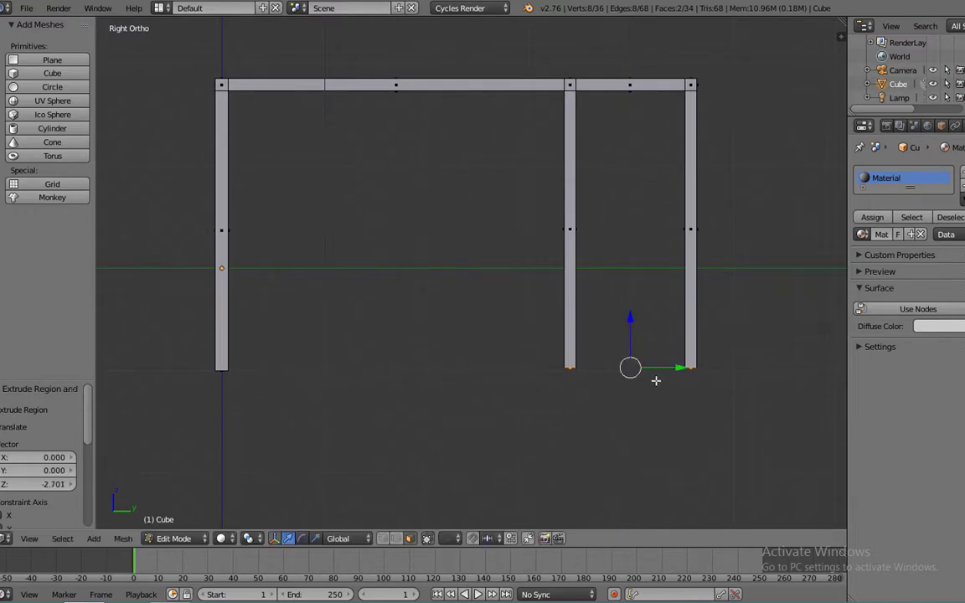
drag(625, 324, 625, 333)
middle_drag(532, 303, 269, 179)
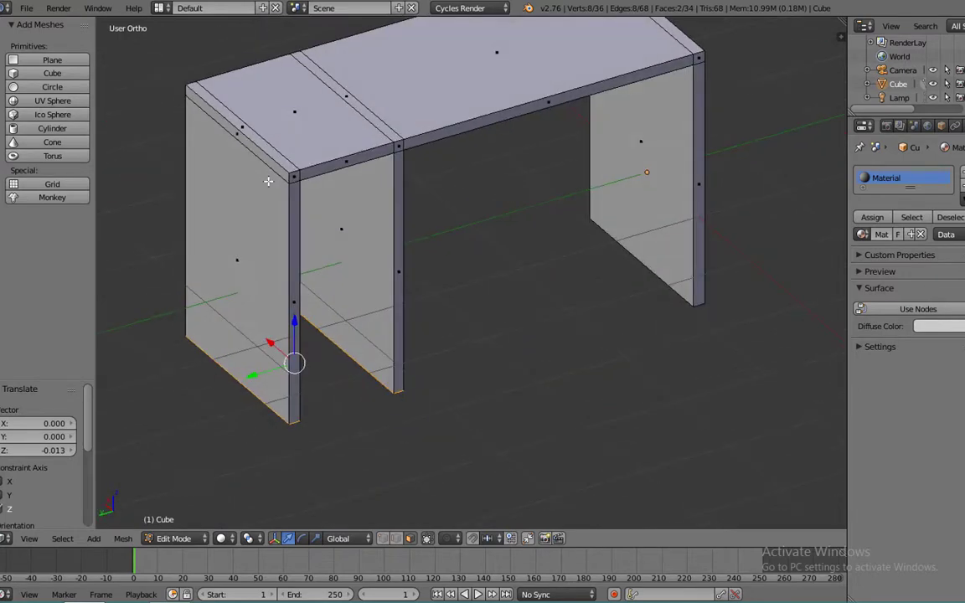
Add an edge loop cut around the desk's leg panels.
key(ctrl+r)
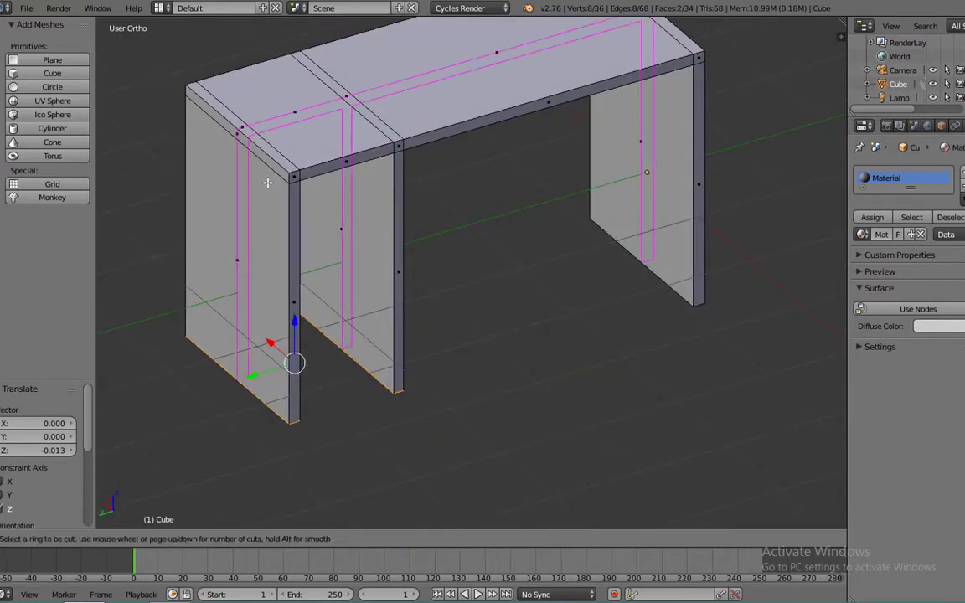
click(268, 183)
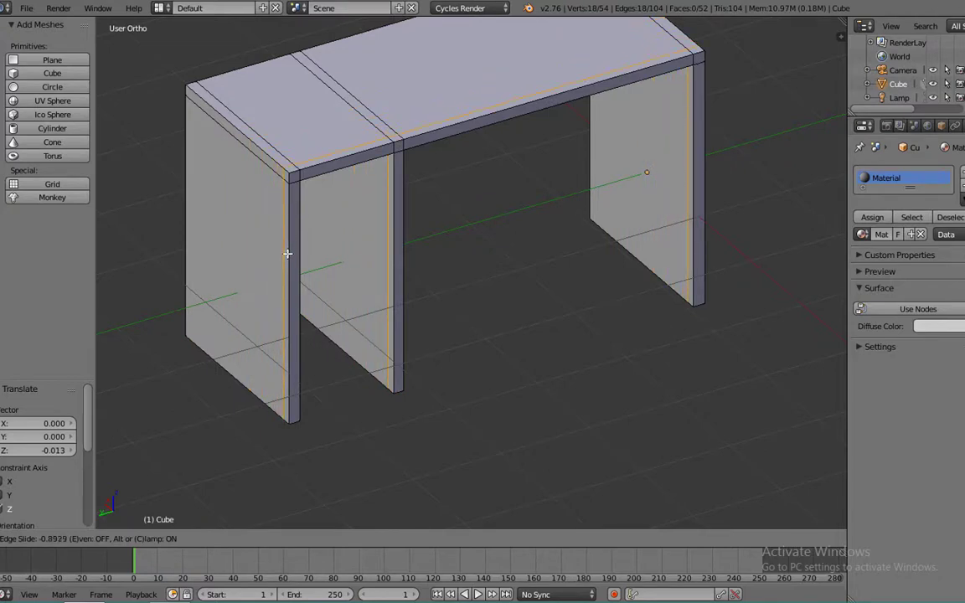
click(288, 253)
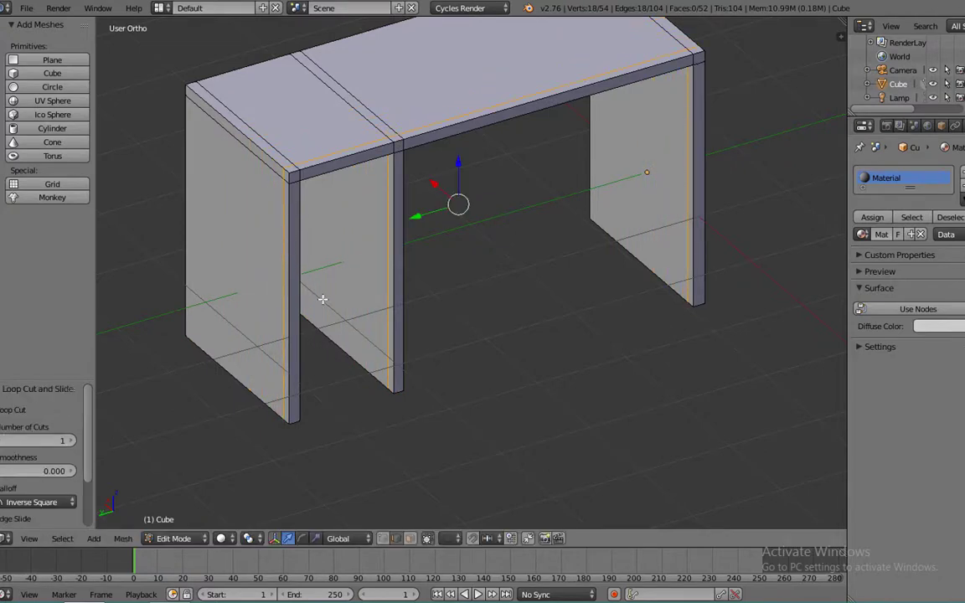
Cut a second loop across the right leg, sliding it close to the bottom.
click(410, 540)
middle_drag(689, 211, 662, 183)
right_click(662, 184)
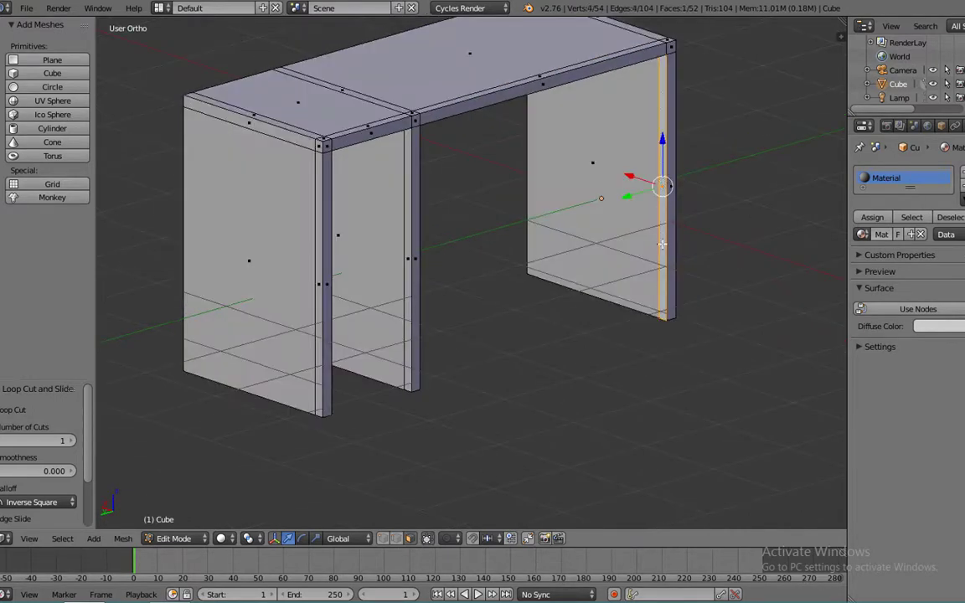
key(ctrl+r)
click(662, 295)
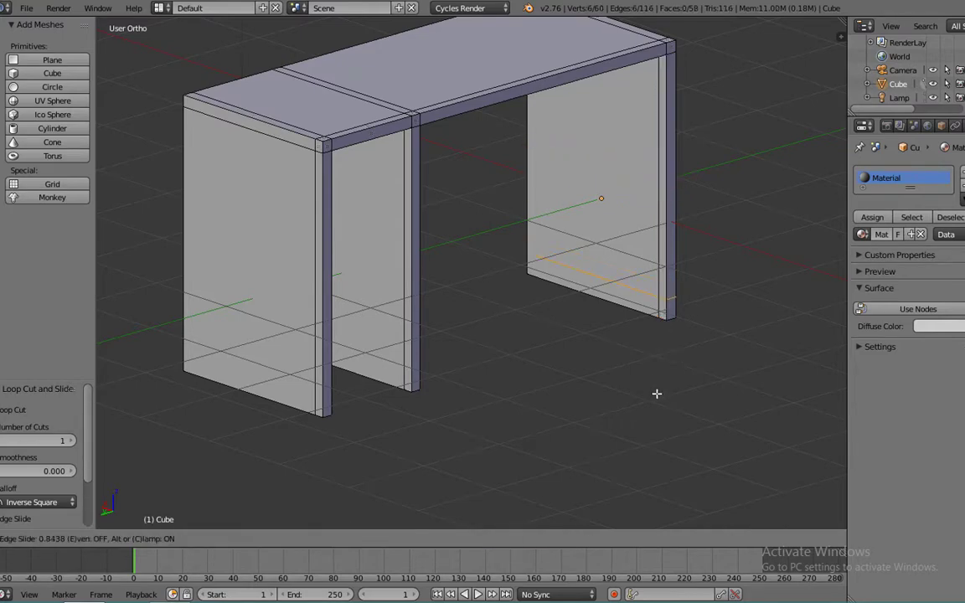
click(652, 282)
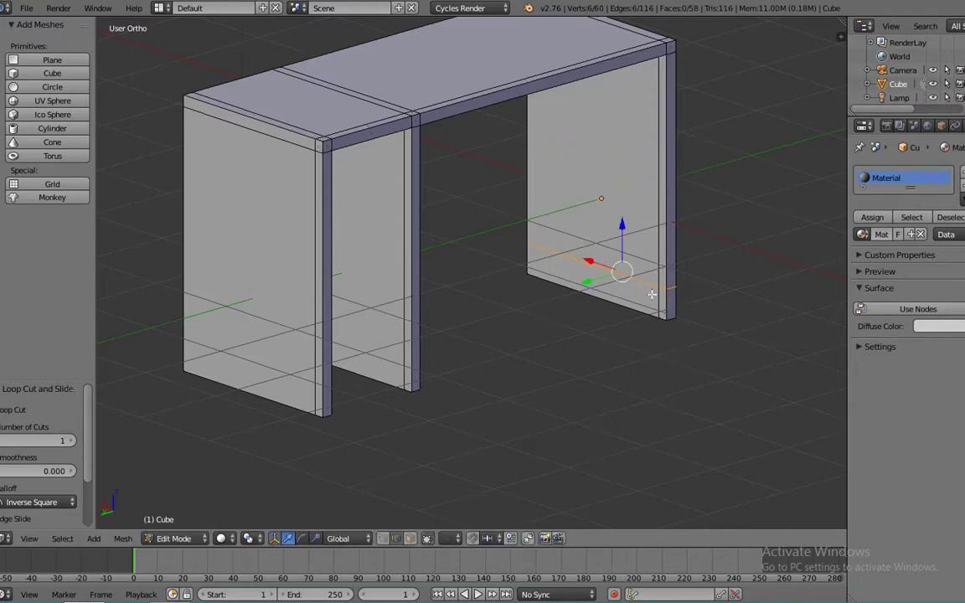
click(410, 537)
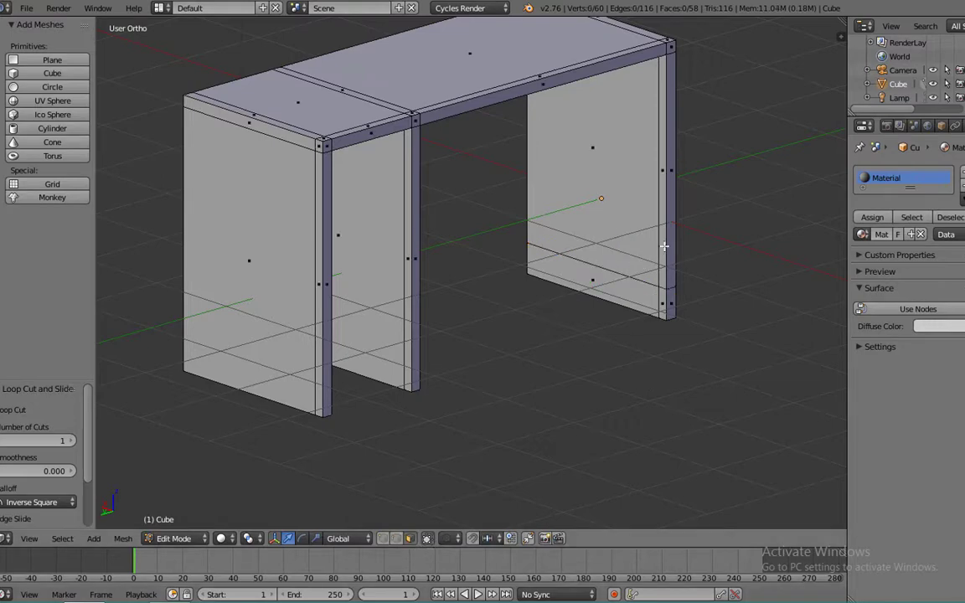
Extrude the right leg's inner side face across to the middle leg as a back panel.
right_click(664, 244)
key(e)
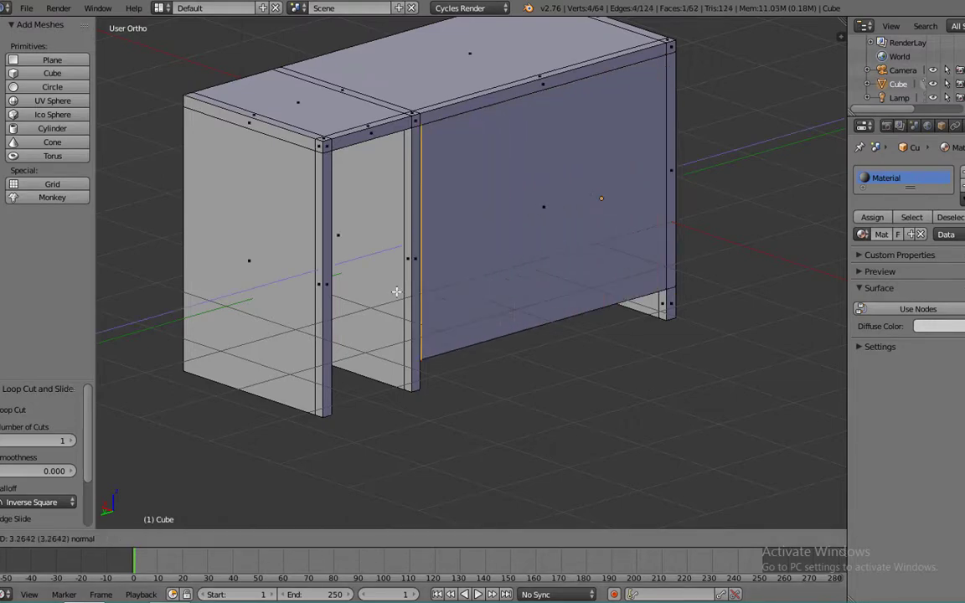
click(314, 295)
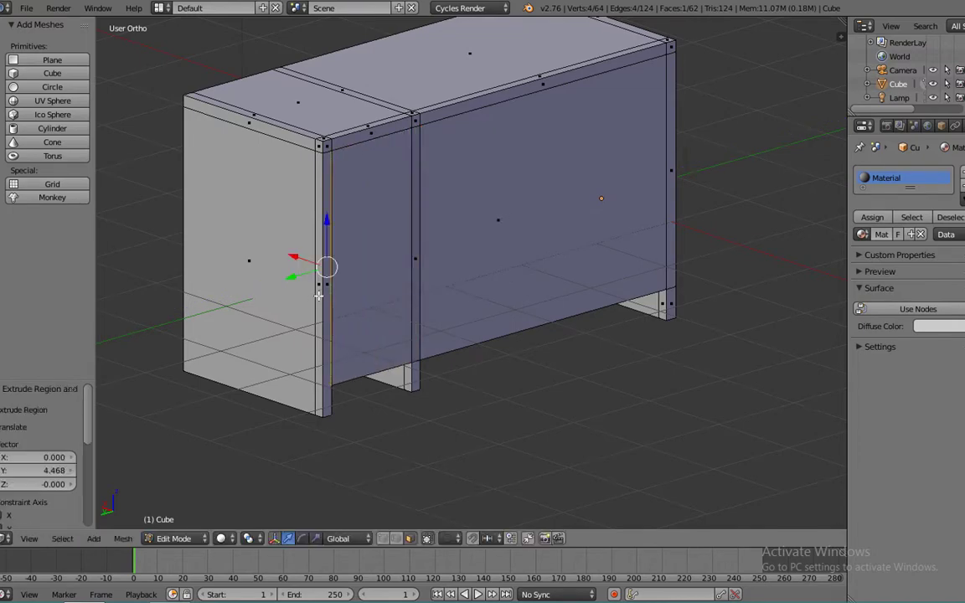
middle_drag(381, 260, 499, 269)
Add edge loops on the middle leg at the upper and lower shelf heights.
key(ctrl+r)
scroll(499, 277, up, 1)
click(499, 277)
right_click(500, 279)
middle_drag(500, 279, 477, 303)
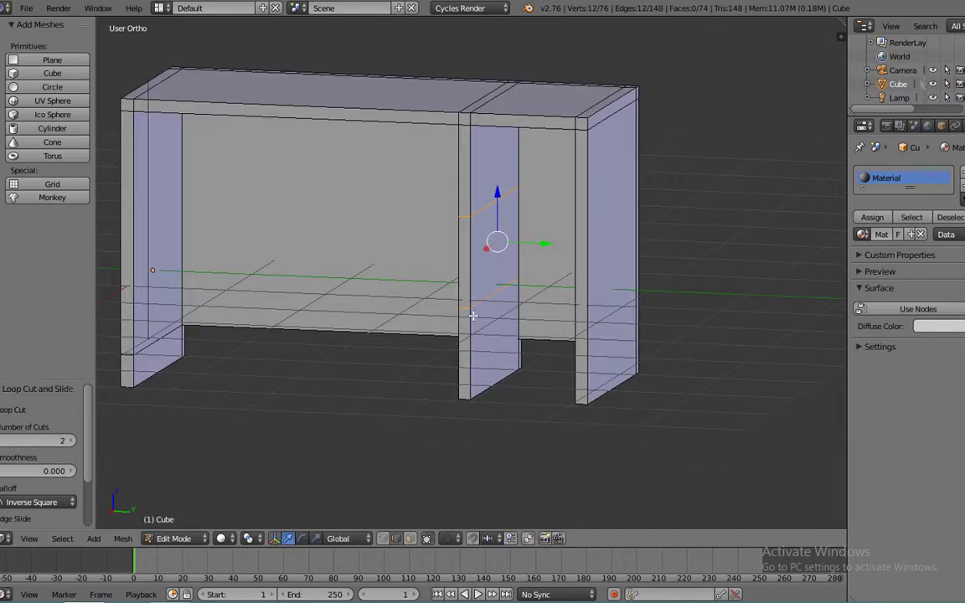
key(ctrl+r)
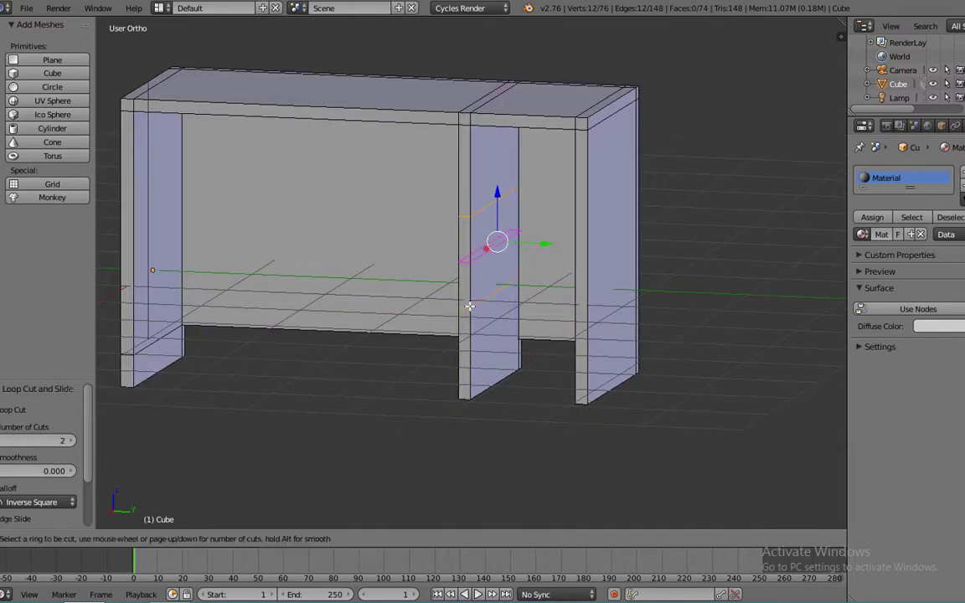
click(469, 309)
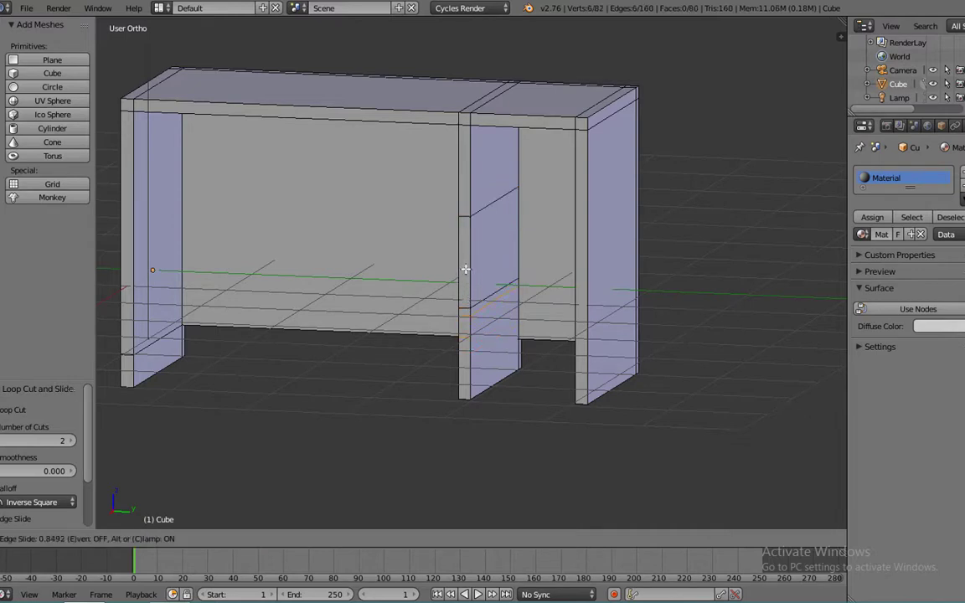
click(466, 273)
key(ctrl+r)
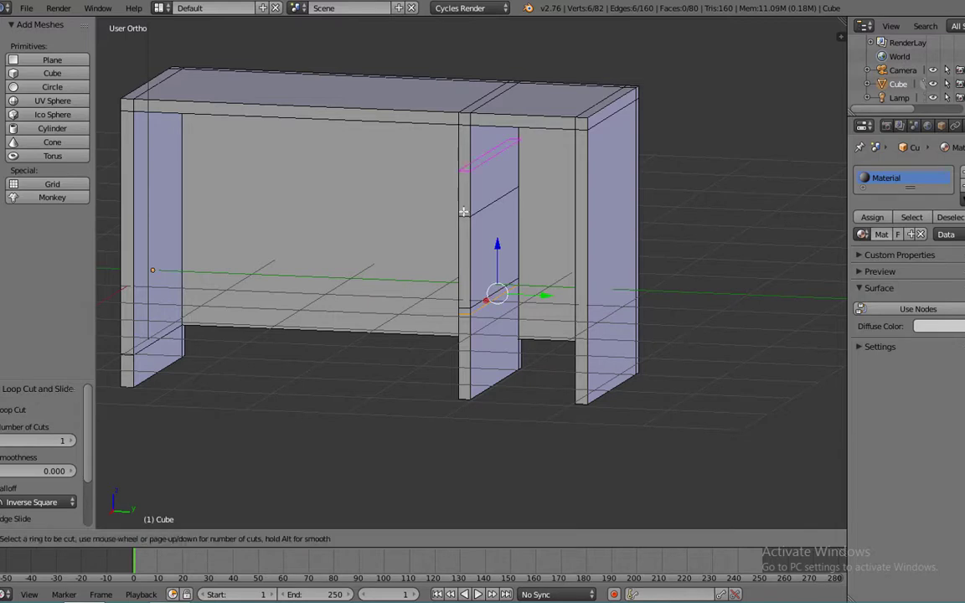
click(461, 219)
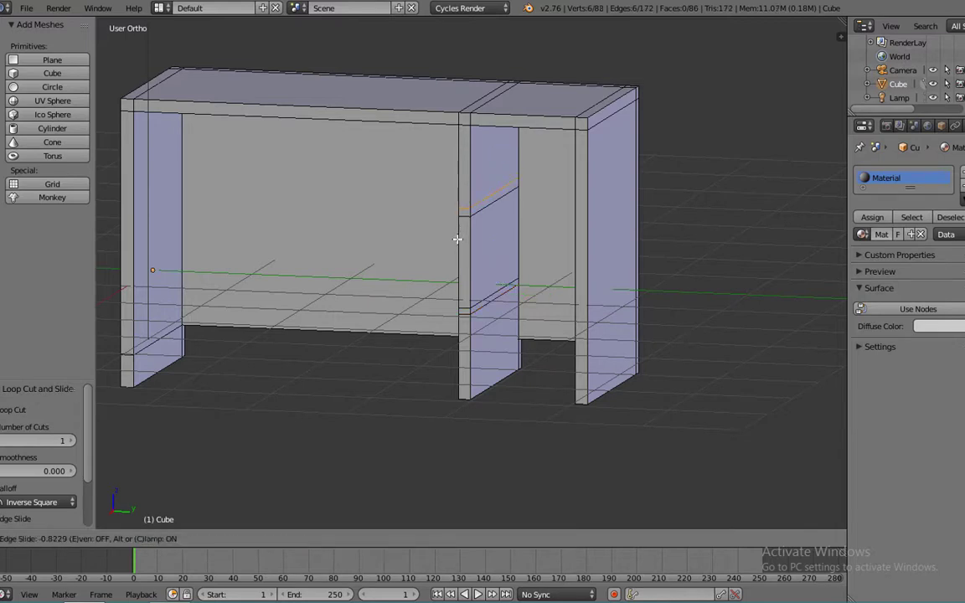
click(455, 238)
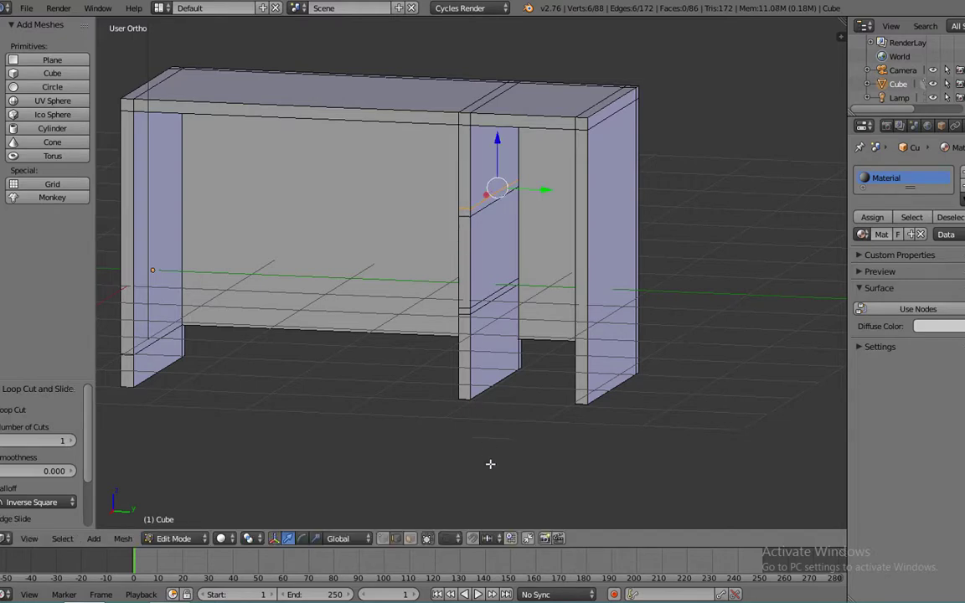
Extrude the middle-leg faces between the cuts 1.067 along Y into two shelves.
click(410, 539)
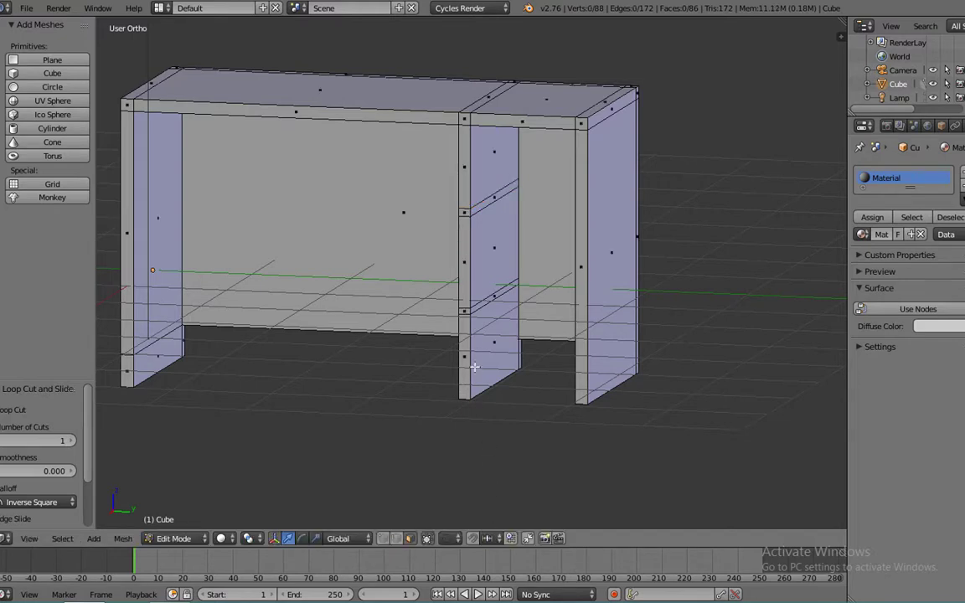
right_click(479, 306)
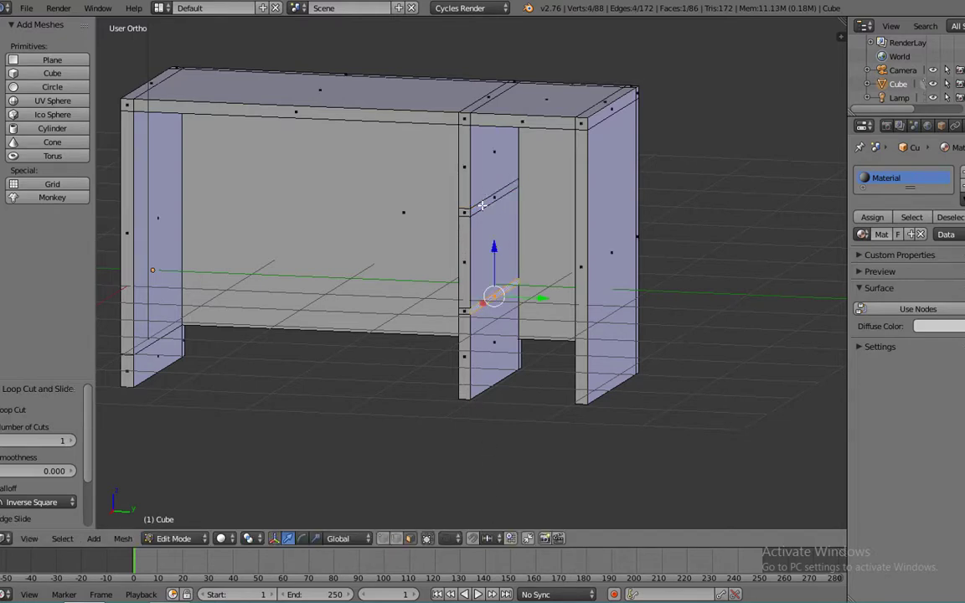
middle_drag(553, 264, 603, 268)
key(ctrl+r)
click(630, 272)
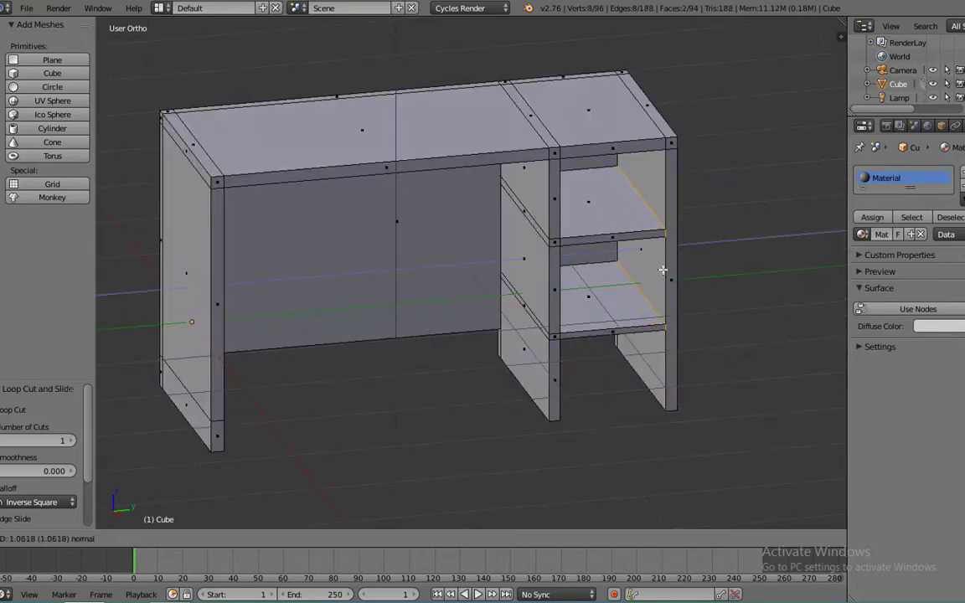
right_click(662, 270)
middle_drag(663, 269, 415, 278)
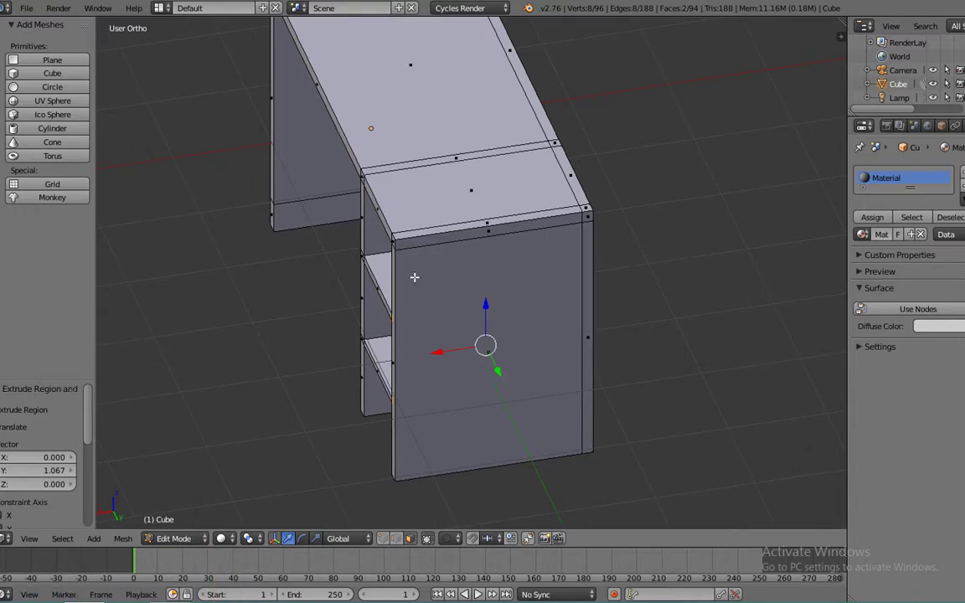
Add two edge loops across the top and legs, each slid close to the front edge.
key(ctrl+r)
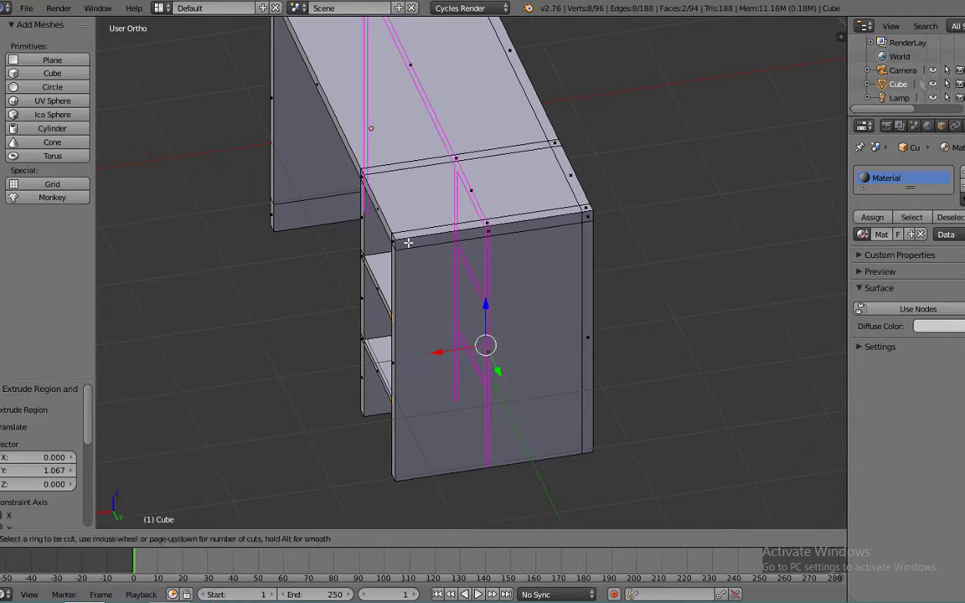
click(410, 241)
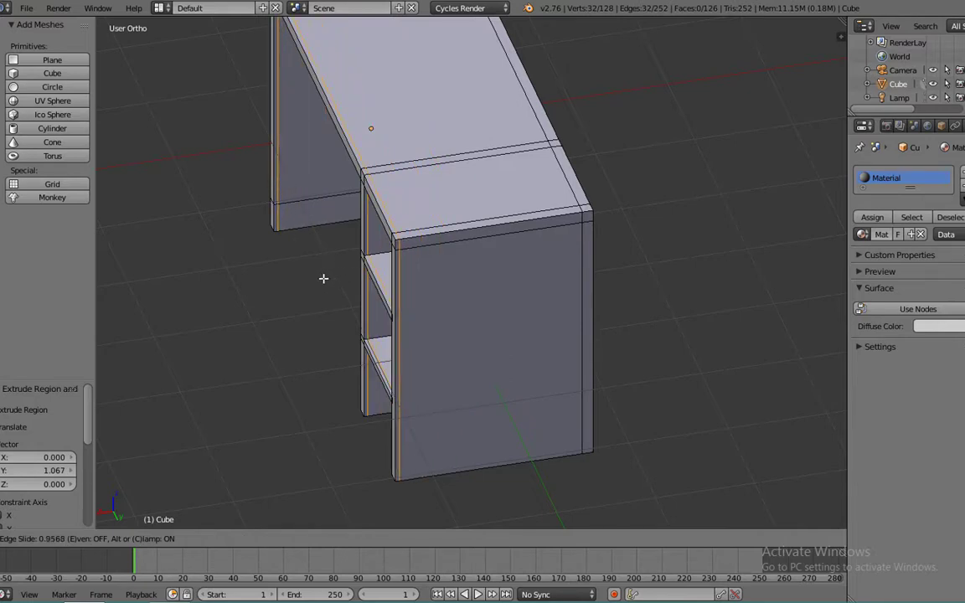
click(323, 278)
middle_drag(323, 278, 435, 307)
key(ctrl+r)
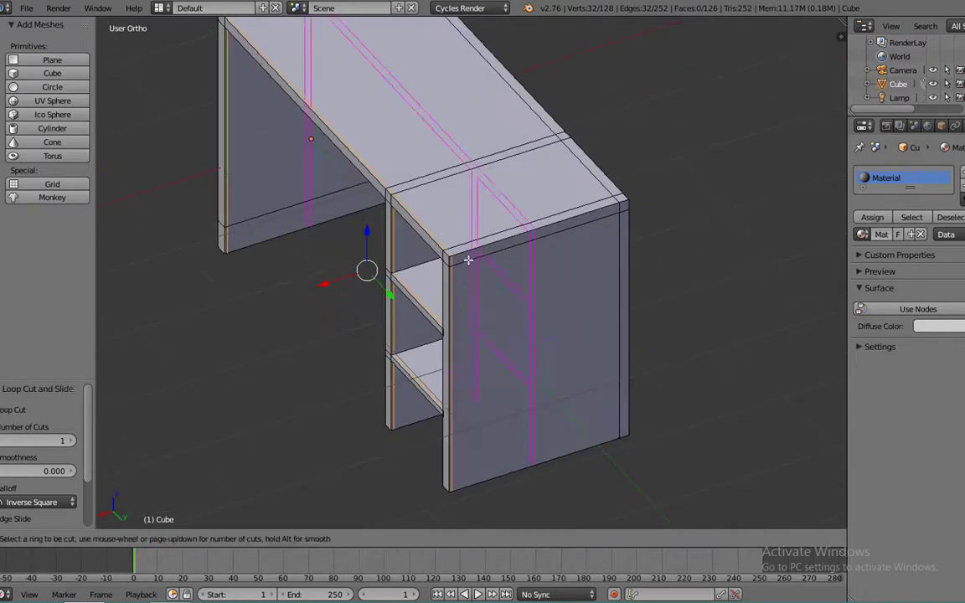
click(462, 264)
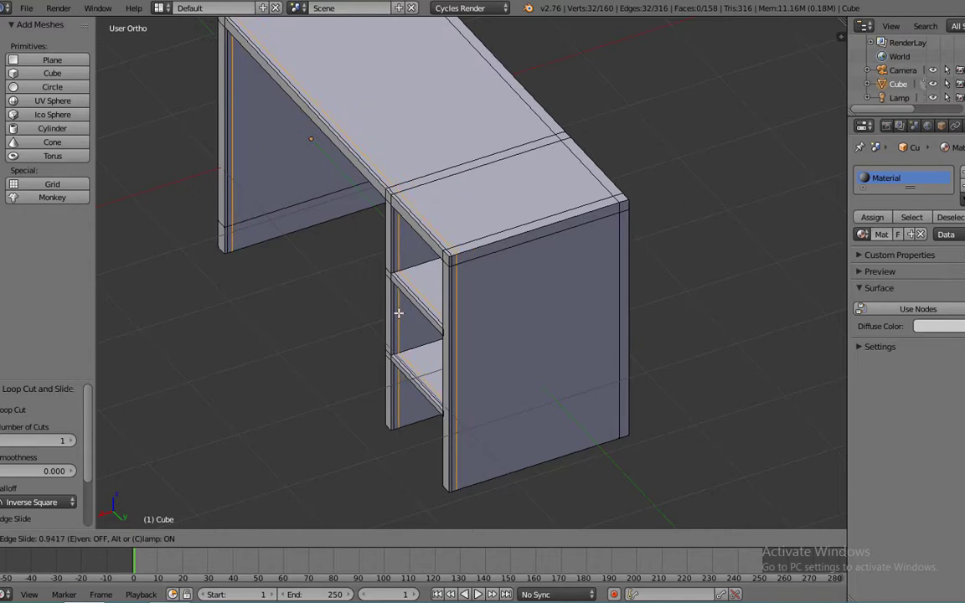
click(400, 312)
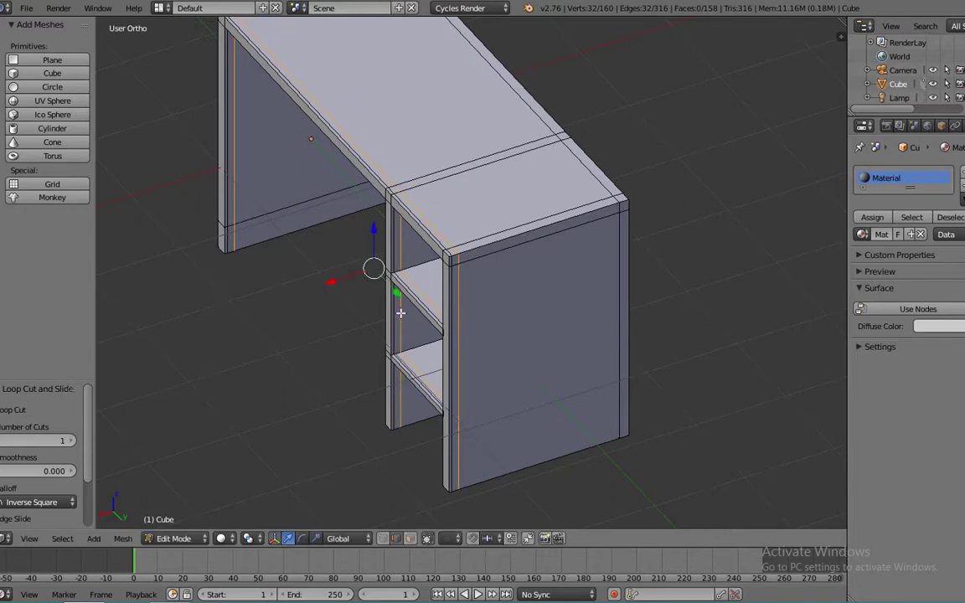
middle_drag(400, 312, 434, 453)
Extrude the front strips of the middle and lower shelves upward by 0.950 along Z.
key(ctrl+Tab)
scroll(453, 346, up, 4)
right_click(453, 359)
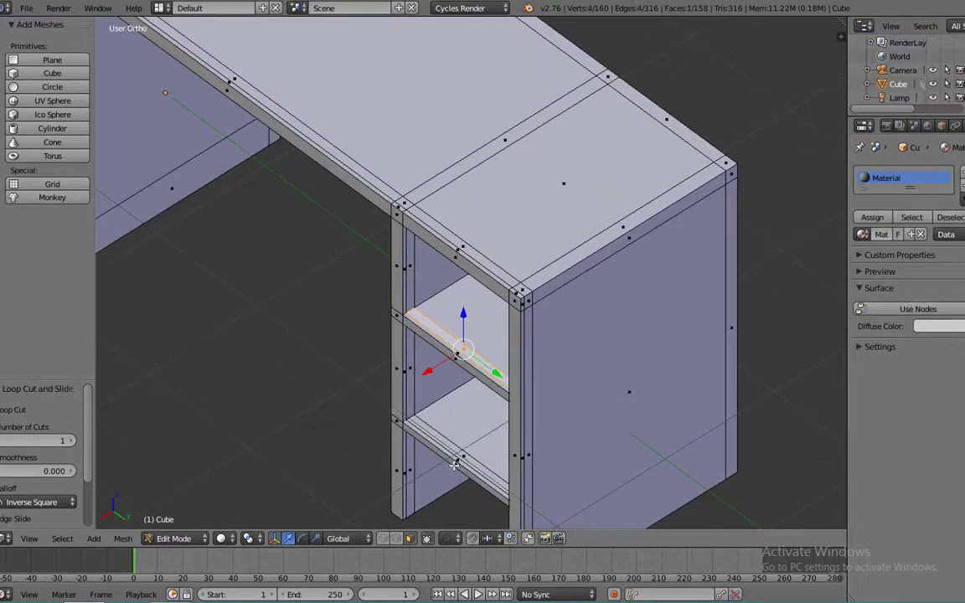
shift+right_click(453, 449)
middle_drag(484, 426, 506, 391)
key(e)
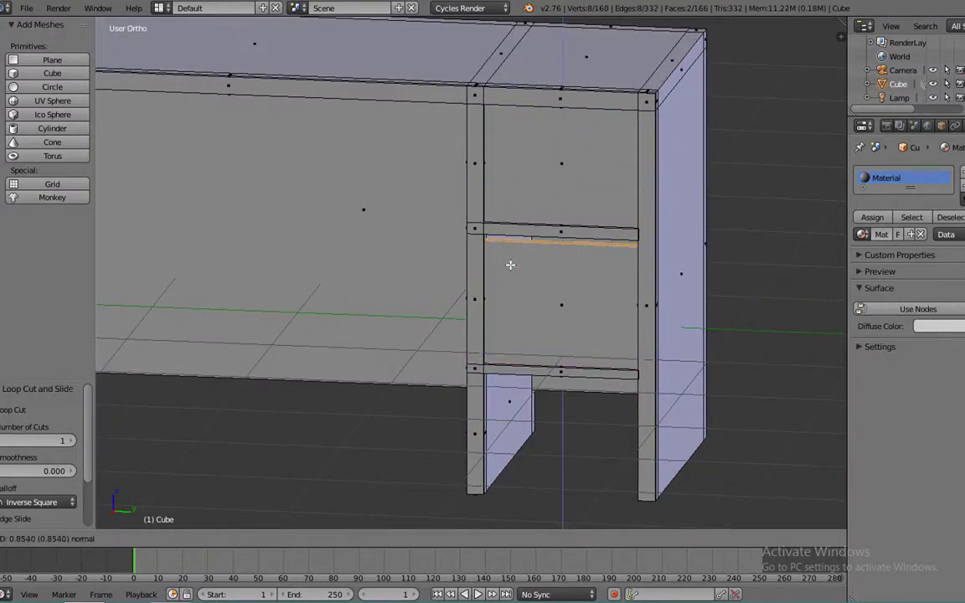
click(508, 256)
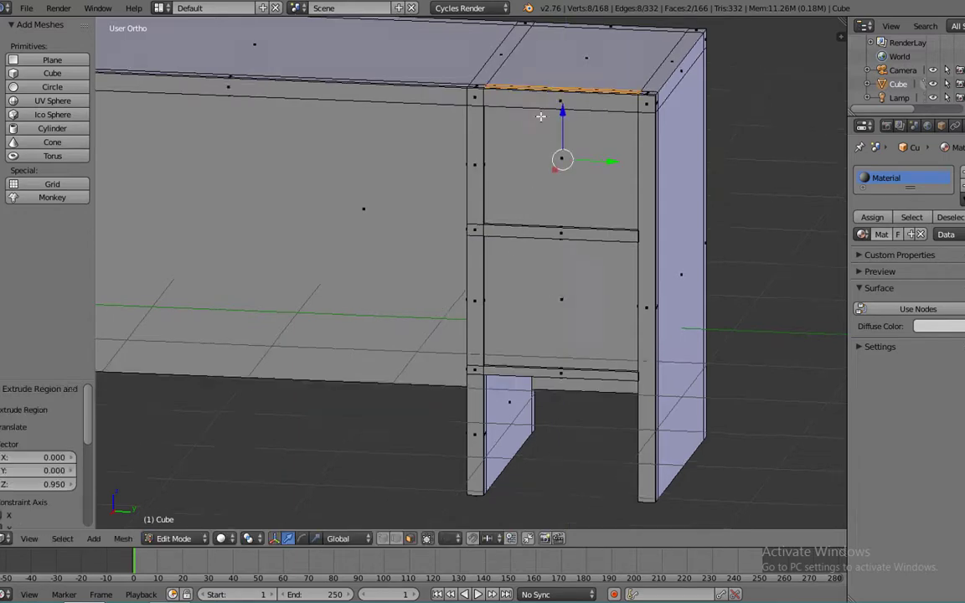
Switch to wireframe view and adjust the face selection around the shelves.
middle_drag(557, 89, 536, 167)
scroll(511, 237, up, 3)
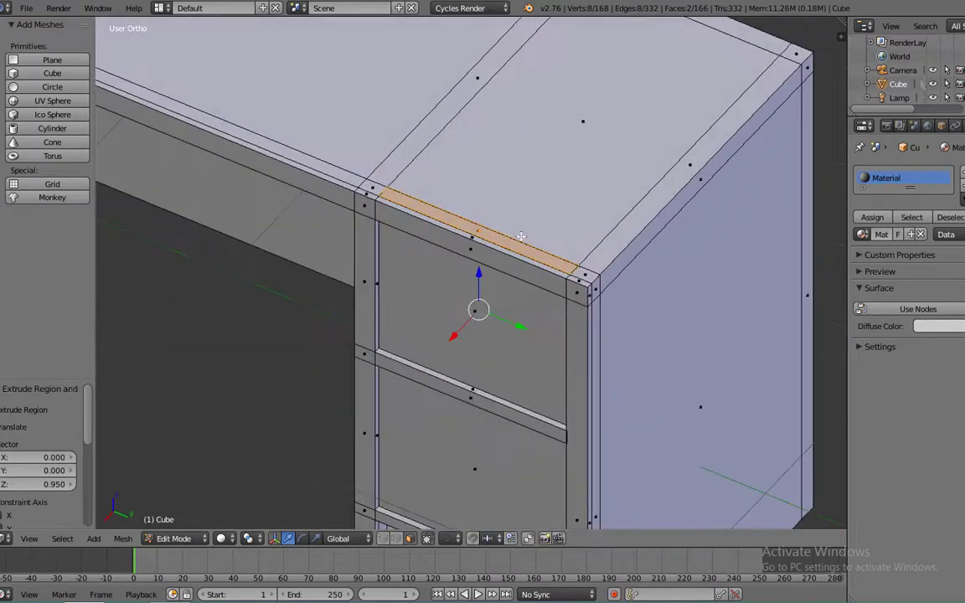
key(z)
scroll(508, 248, up, 2)
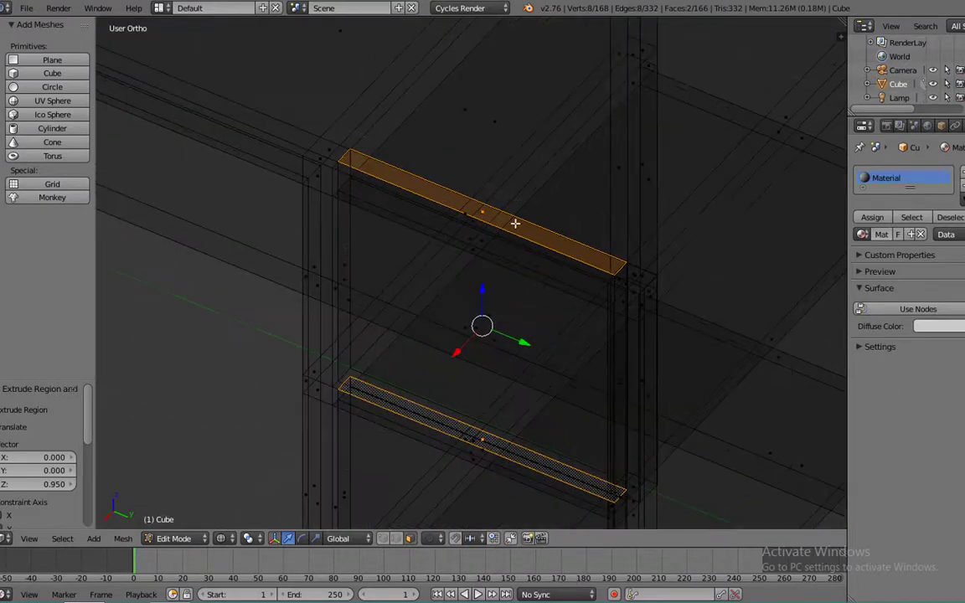
shift+right_click(515, 223)
key(ctrl+z)
middle_drag(515, 224, 540, 122)
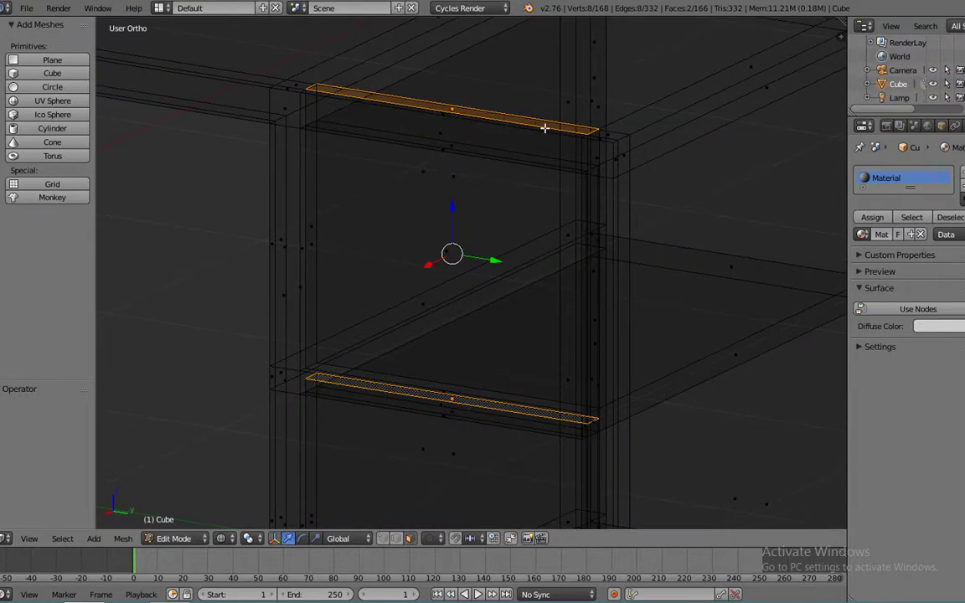
shift+right_click(546, 128)
key(ctrl+z)
shift+right_click(471, 406)
shift+right_click(467, 409)
mouse_move(469, 387)
middle_down()
mouse_move(469, 362)
mouse_move(463, 369)
mouse_move(392, 204)
mouse_move(475, 317)
middle_up()
scroll(476, 316, down, 7)
In solid shading, lower the cabinet's top strip face by 0.050 and 0.020 along Z.
middle_click(450, 320)
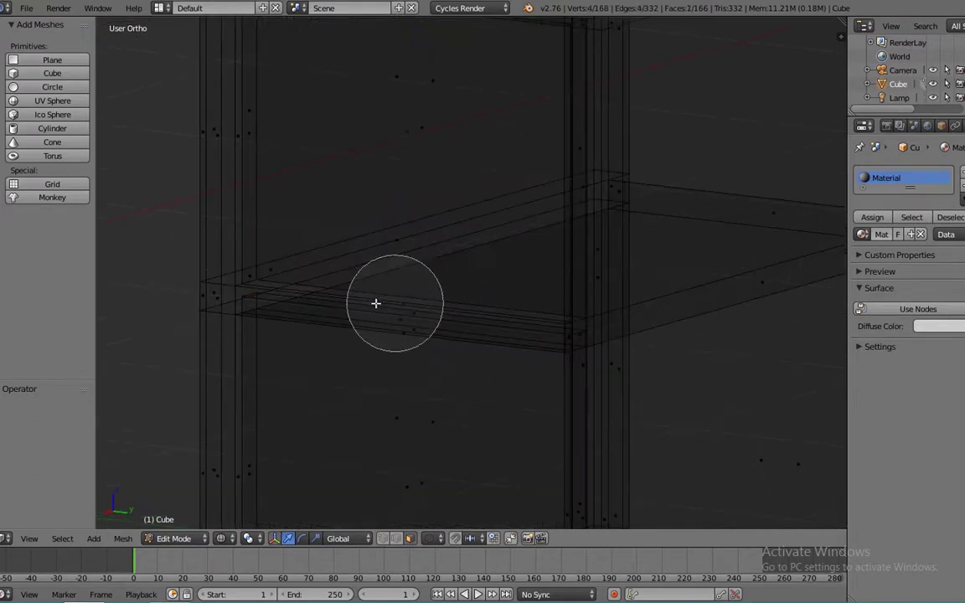
right_click(394, 304)
scroll(398, 252, down, 4)
key(z)
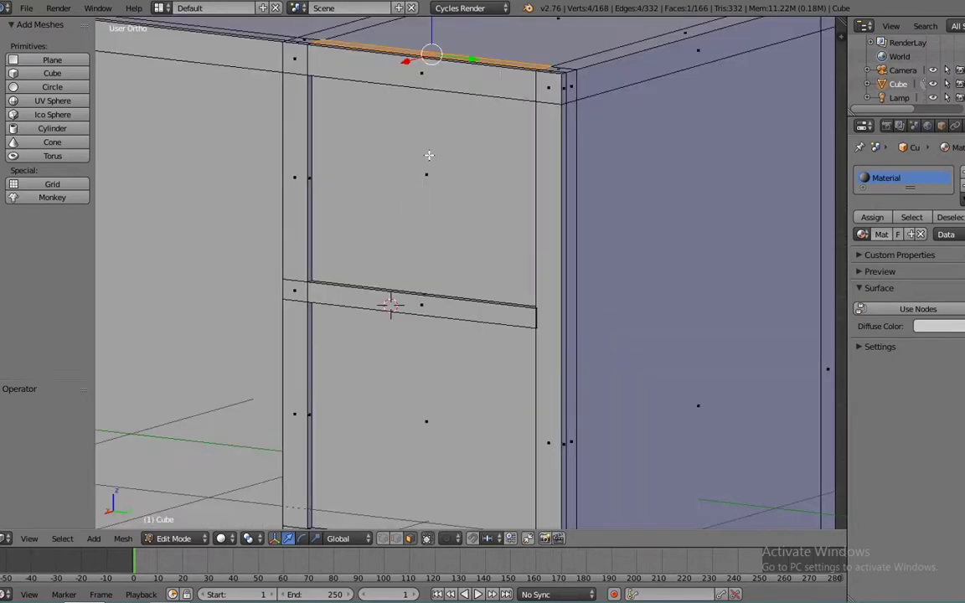
middle_drag(400, 127, 301, 117)
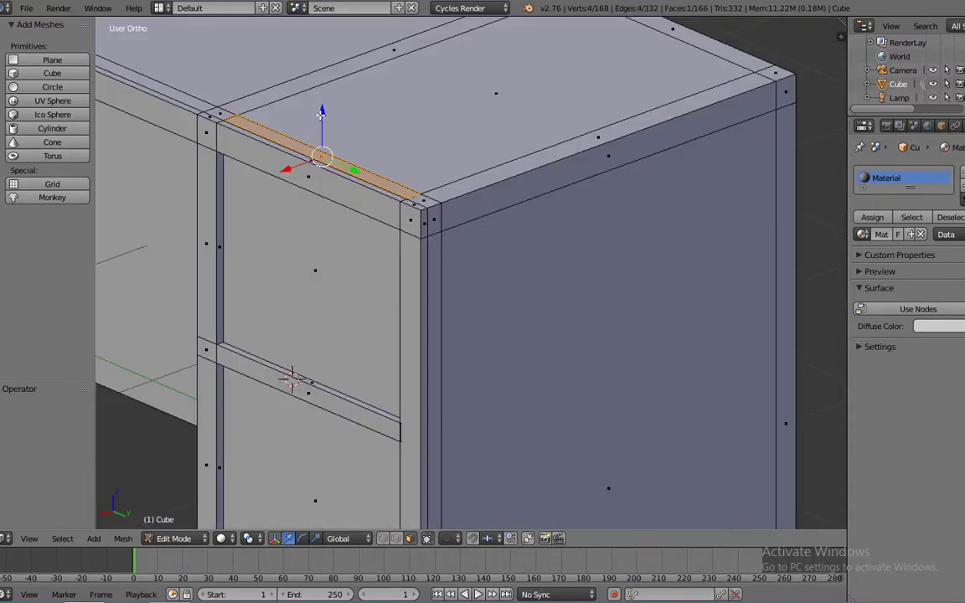
drag(319, 121, 339, 92)
middle_drag(340, 92, 428, 64)
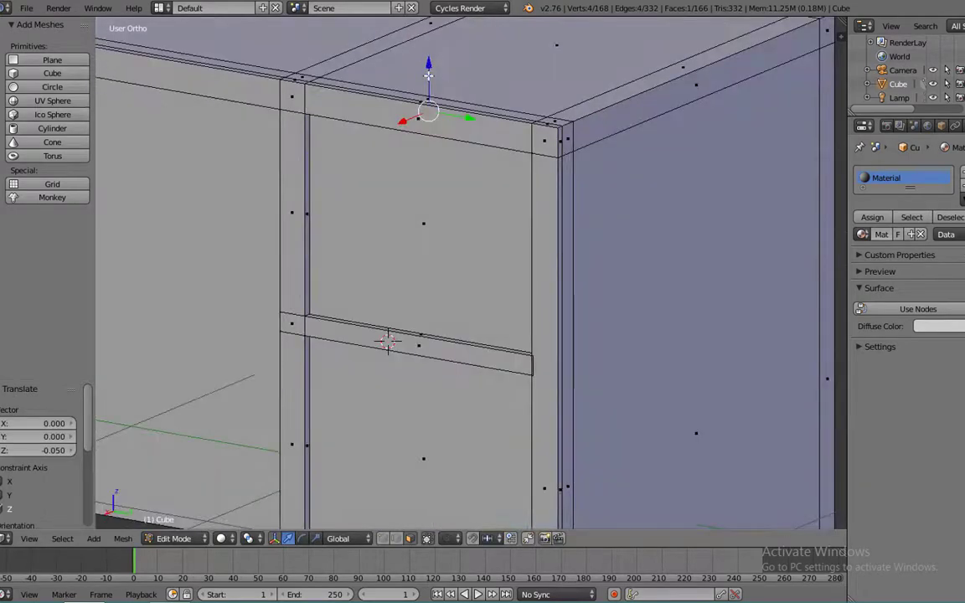
drag(428, 76, 430, 69)
scroll(416, 193, down, 3)
middle_drag(415, 194, 450, 303)
scroll(475, 225, down, 3)
Back in Edit Mode, select the whole desk-top slab as a linked region.
key(Tab)
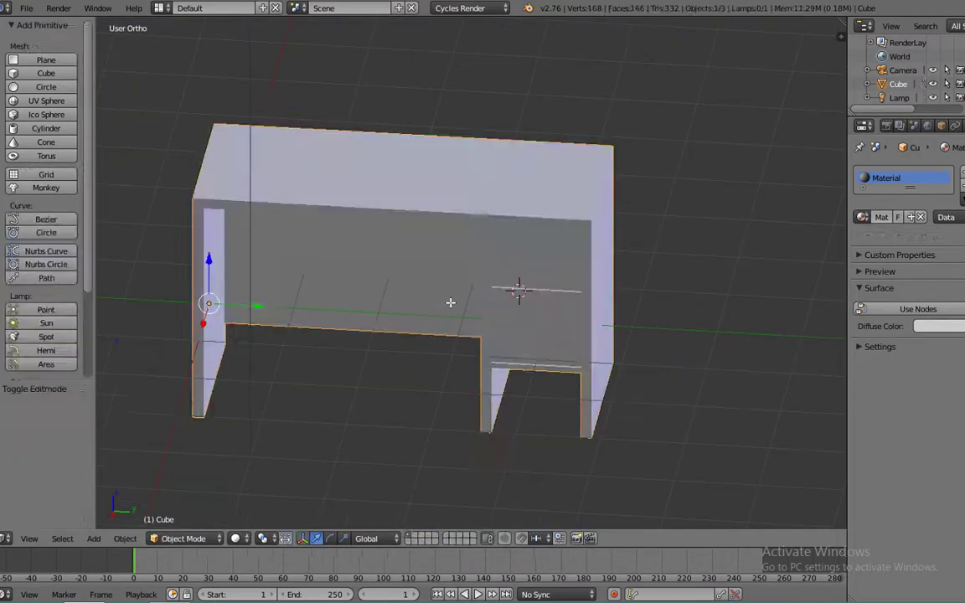
scroll(417, 294, down, 5)
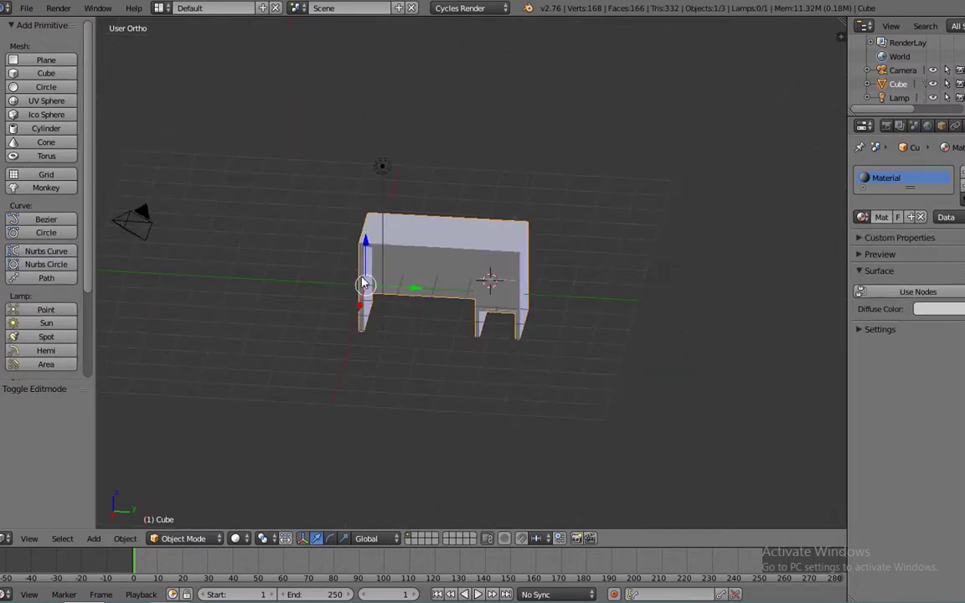
scroll(327, 251, up, 6)
key(Tab)
right_click(427, 209)
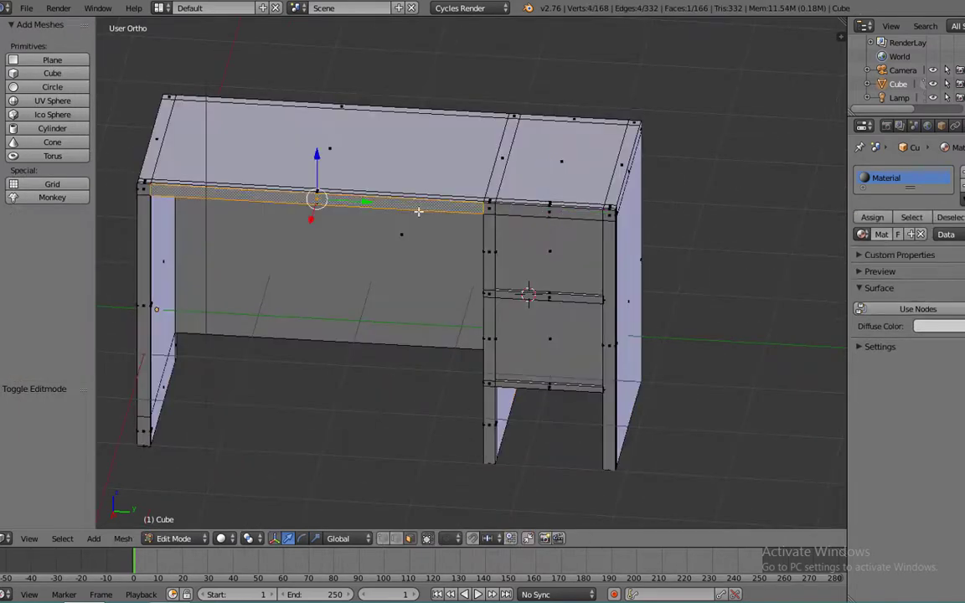
key(l)
Extrude the desk-top slab in place and scale it to about 1.099 so it overhangs.
key(e)
right_click(472, 270)
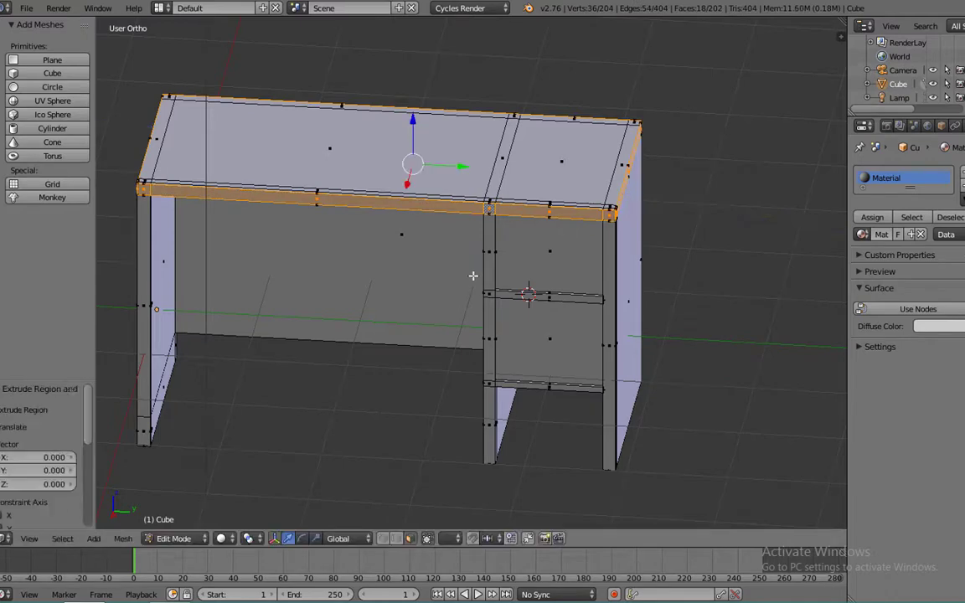
key(s)
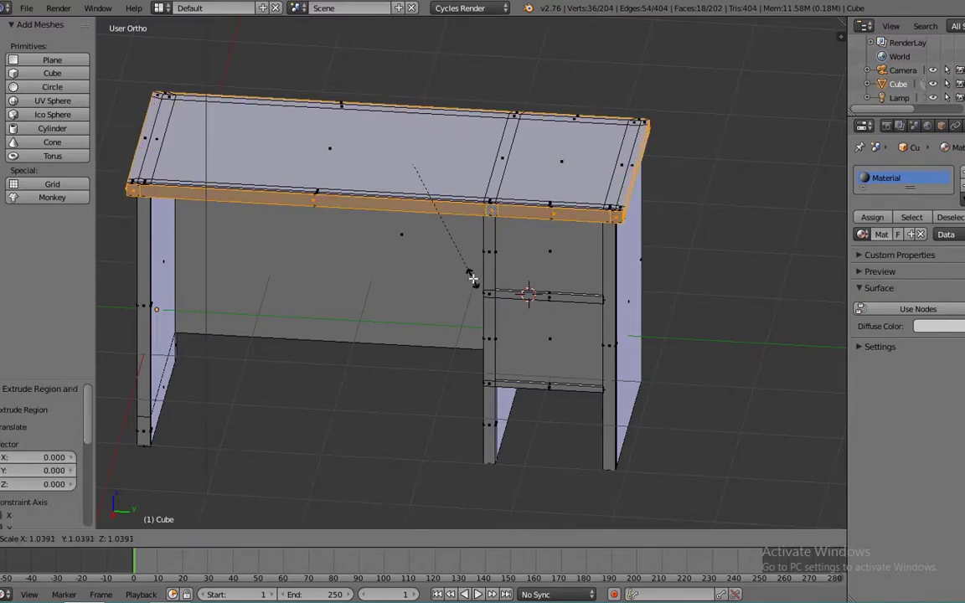
click(460, 275)
middle_drag(459, 275, 360, 144)
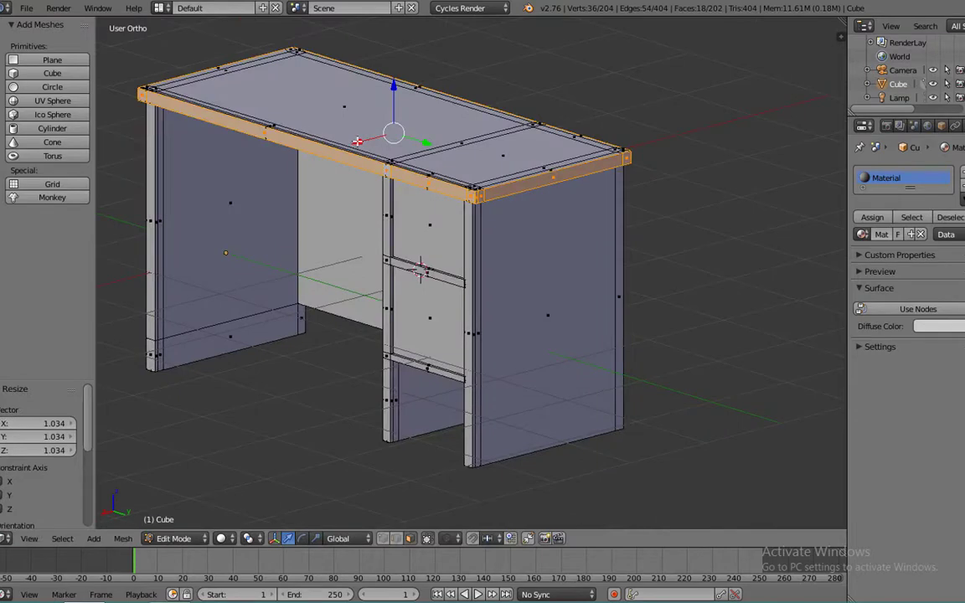
key(s)
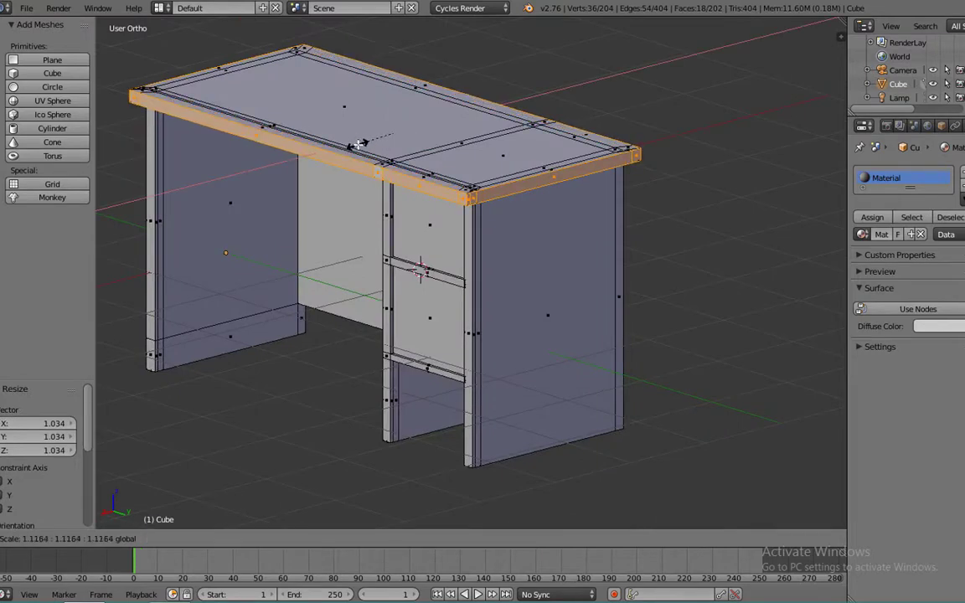
click(366, 144)
middle_drag(369, 143, 375, 128)
key(KP_1)
key(KP_8)
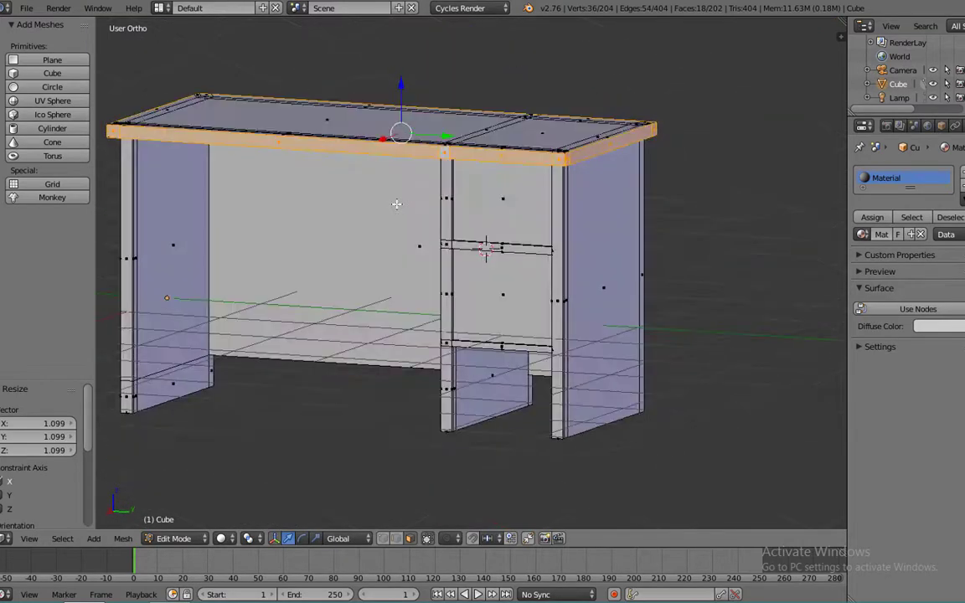
key(Tab)
Add a plane, drop it below the desk along Z, and scale it wide.
click(31, 63)
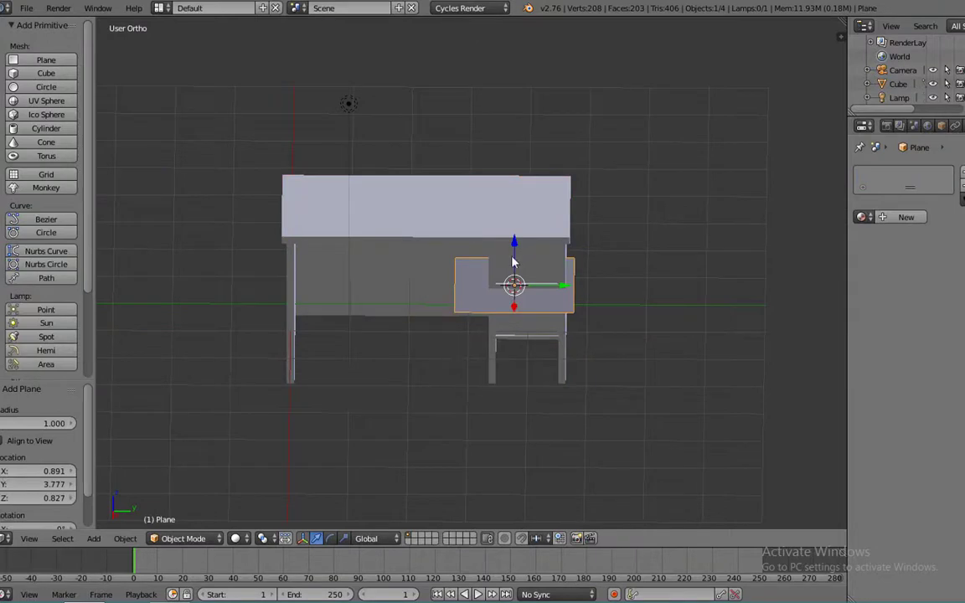
key(g)
key(z)
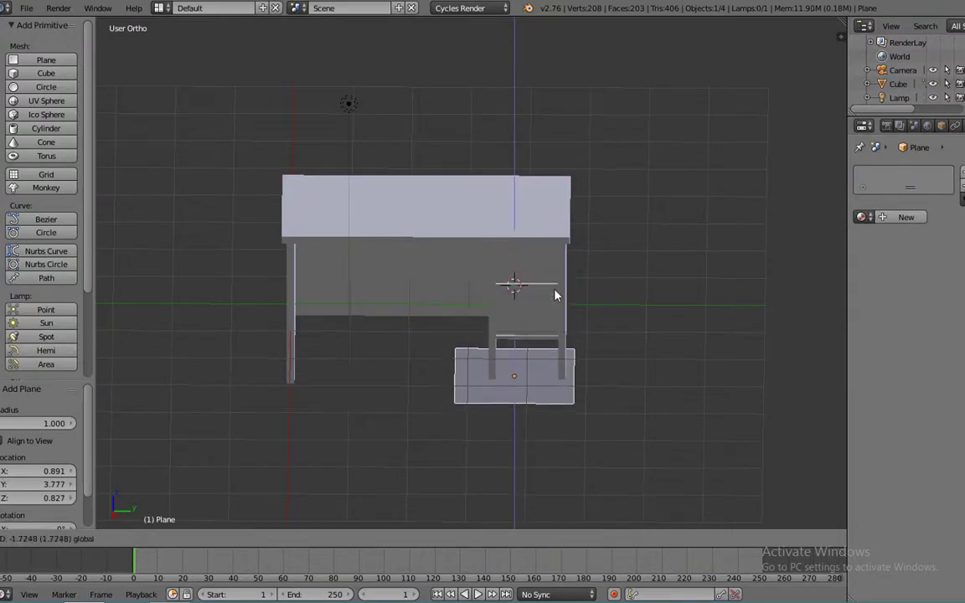
click(563, 393)
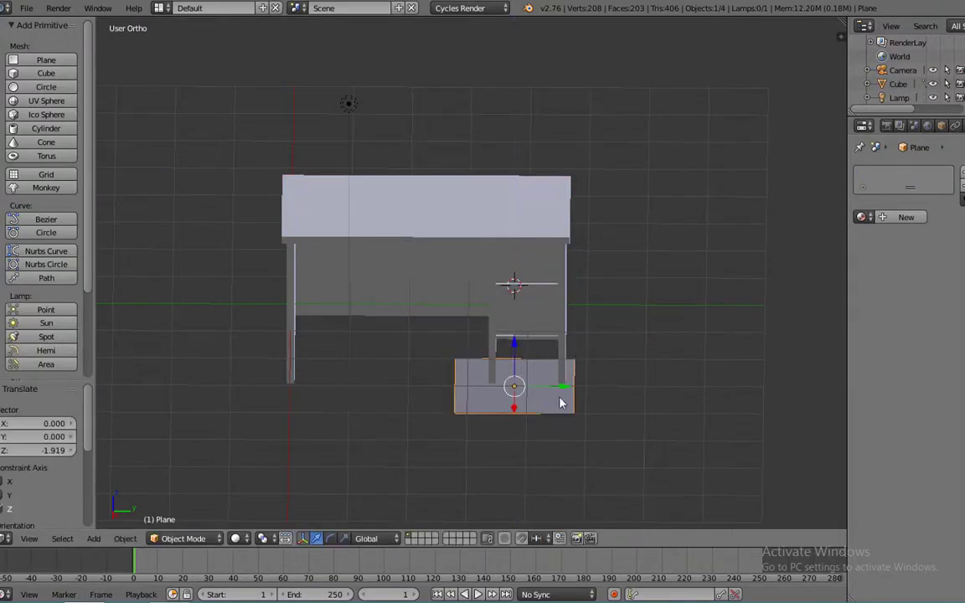
key(s)
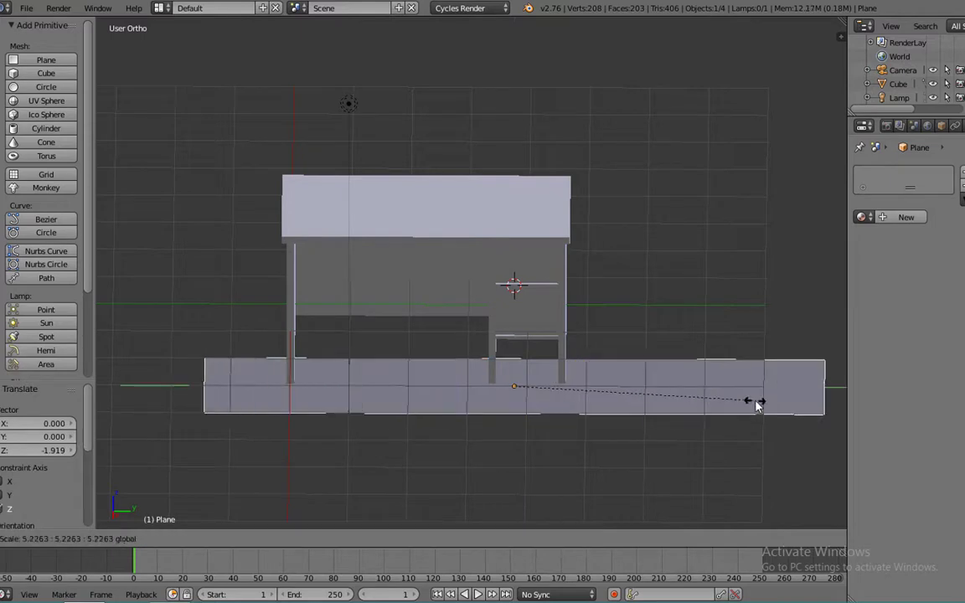
click(755, 402)
Enlarge the floor plane to 6.302 scale and shift it along Y and X under the desk.
drag(570, 386, 489, 385)
middle_drag(314, 441, 376, 294)
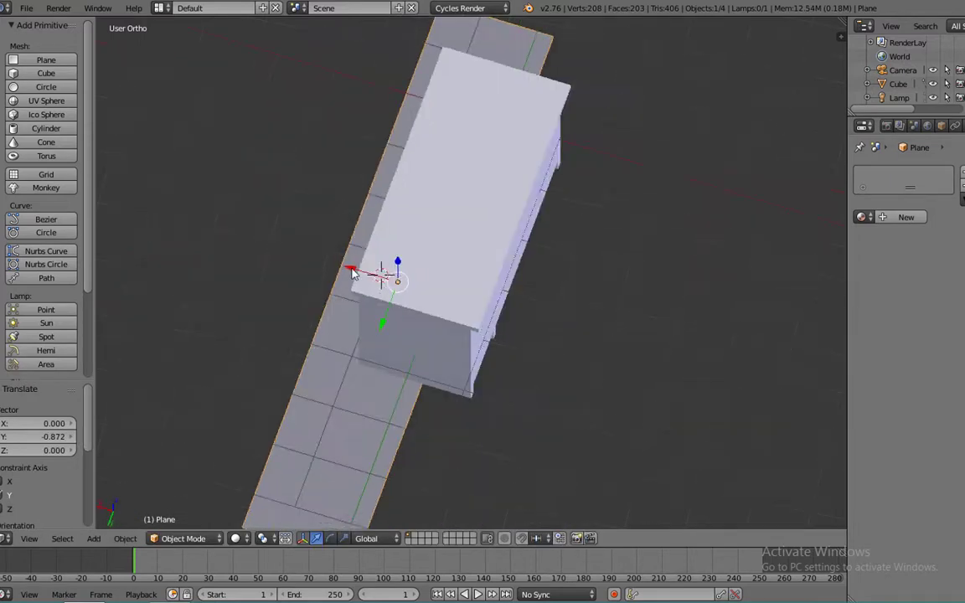
key(s)
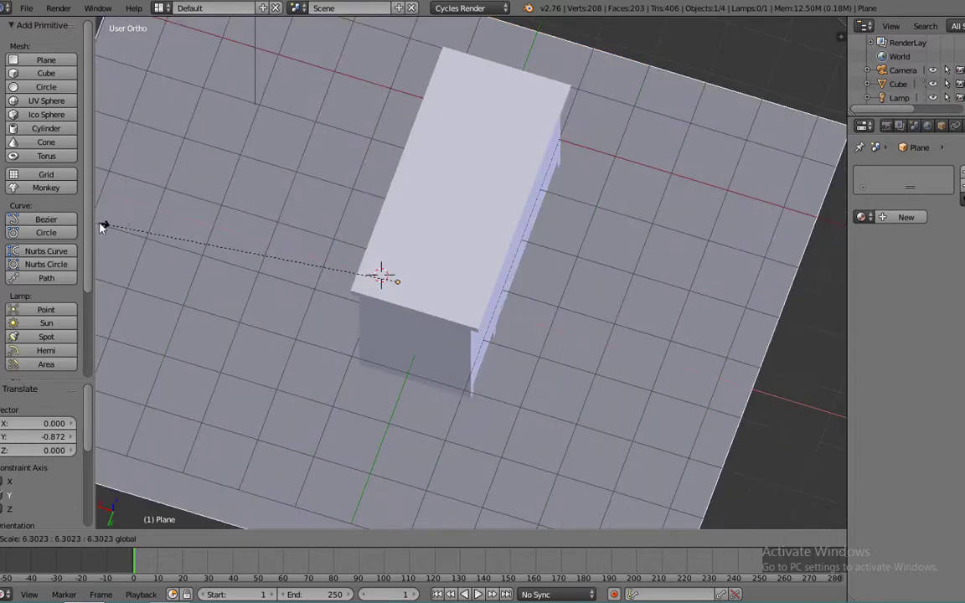
click(102, 227)
drag(352, 274, 478, 297)
middle_drag(479, 297, 456, 211)
Enable nodes on the desk material and drive its Diffuse colour with an Image Texture.
right_click(455, 211)
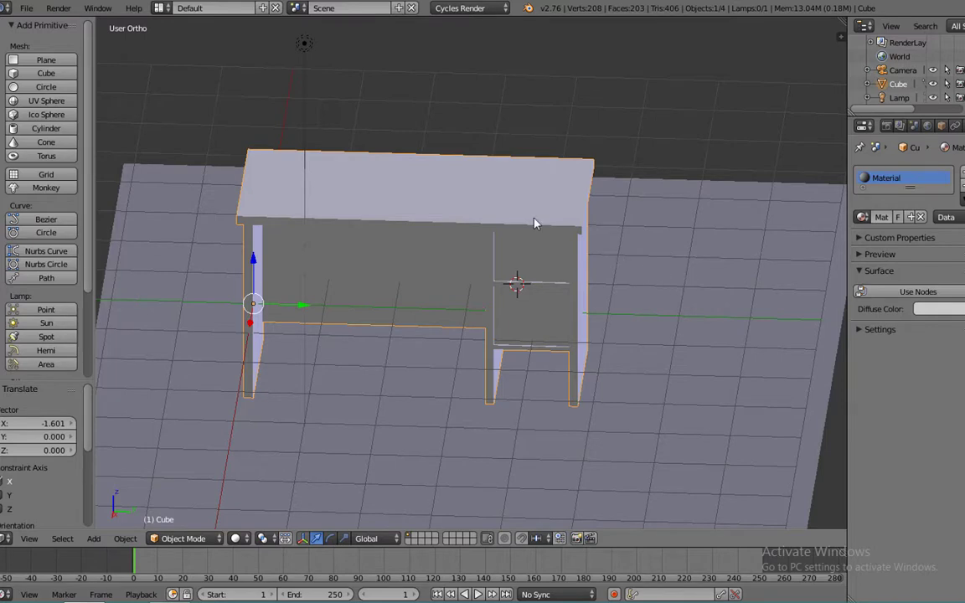
middle_drag(536, 223, 514, 233)
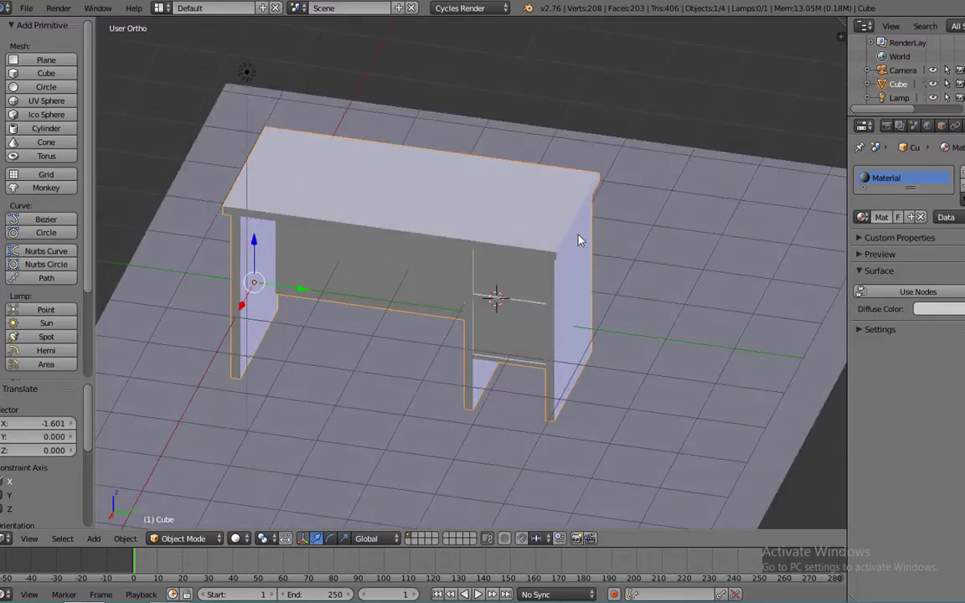
click(918, 292)
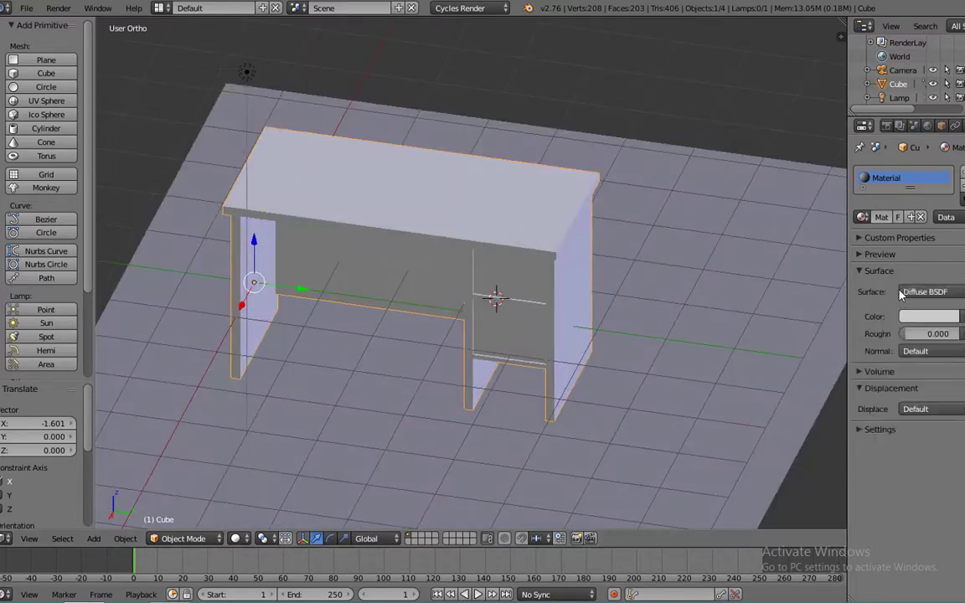
click(962, 316)
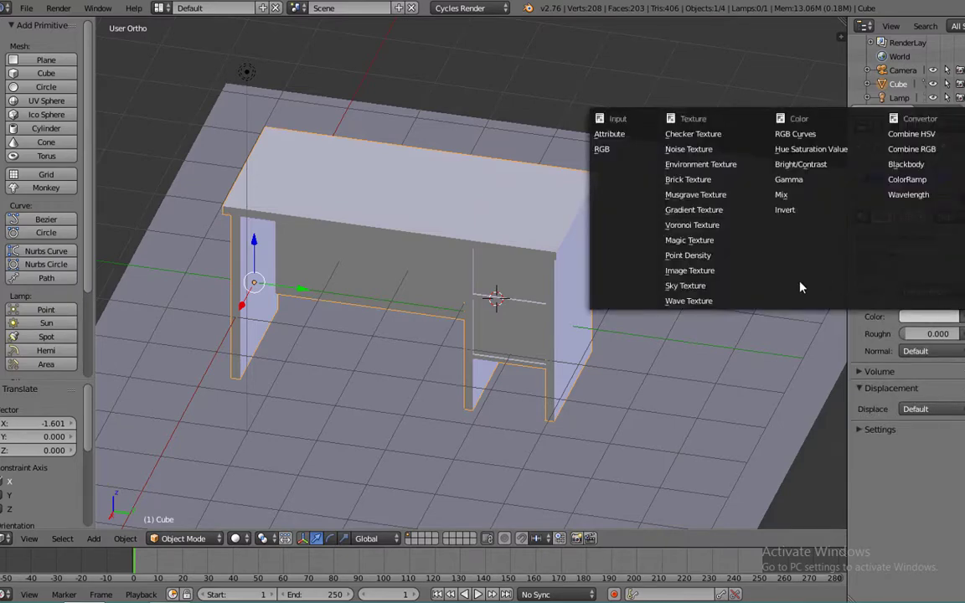
click(685, 286)
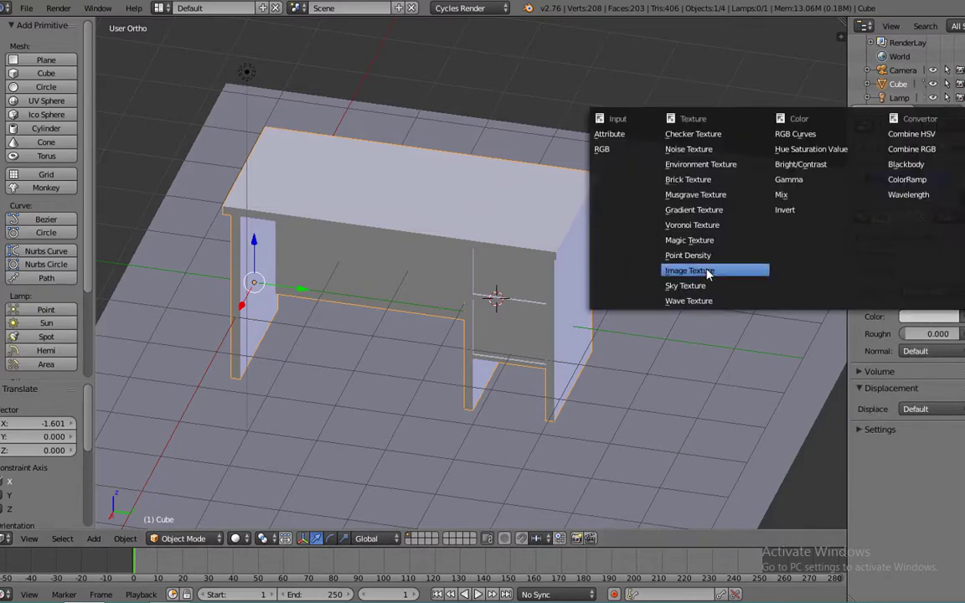
click(707, 270)
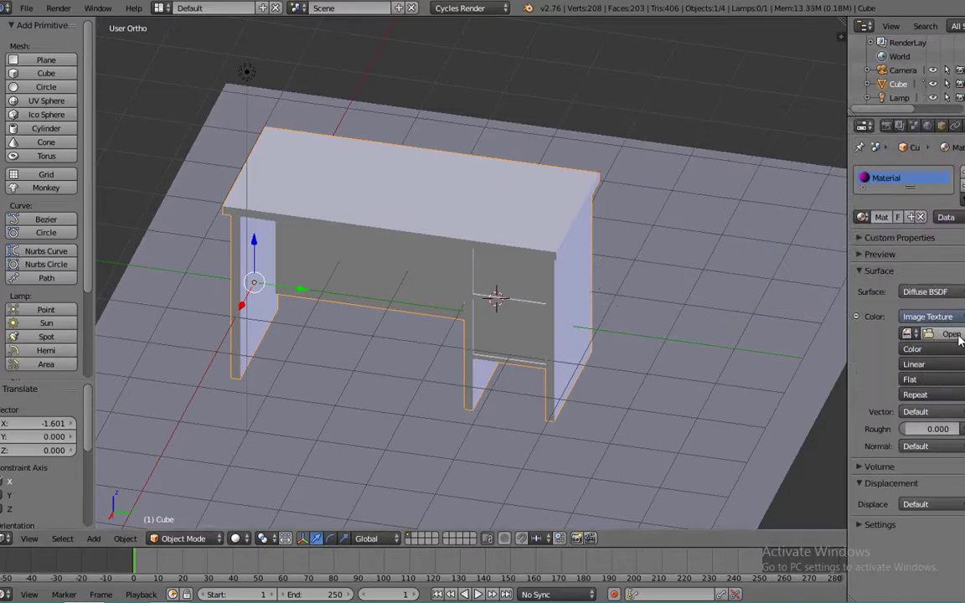
Load the wood image 0-.jpg from New folder (6) into the texture.
click(955, 339)
click(34, 265)
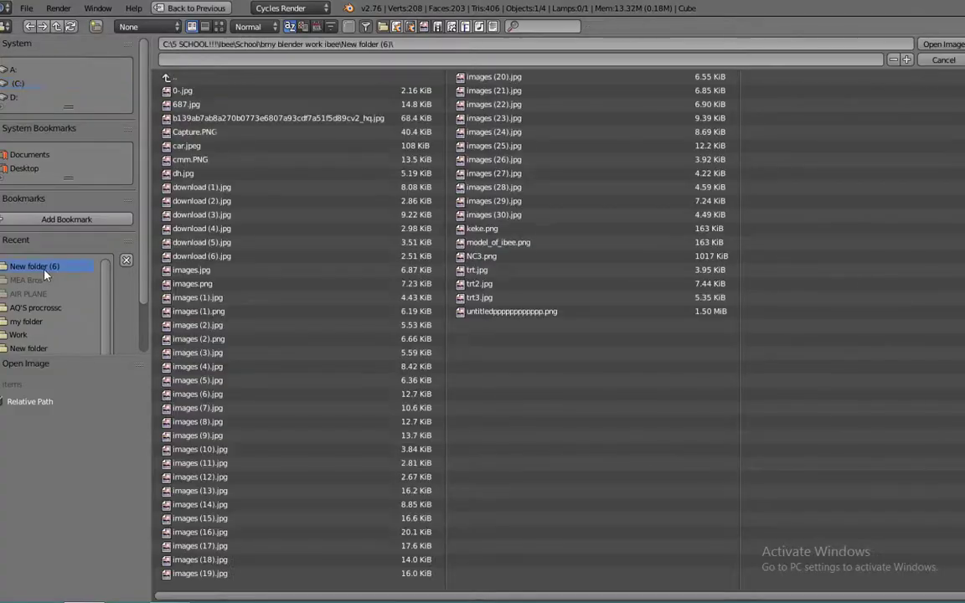
click(218, 26)
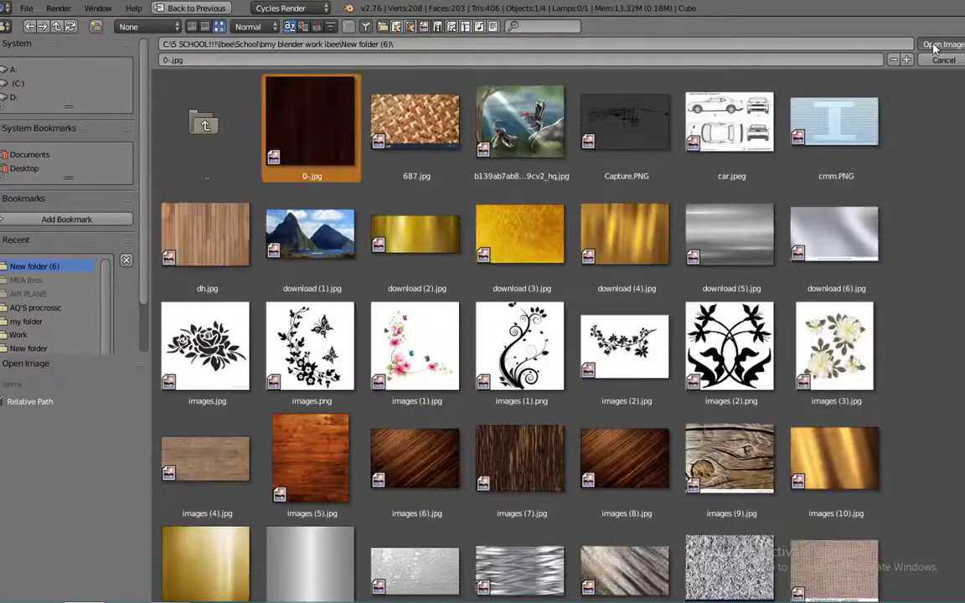
double_click(302, 138)
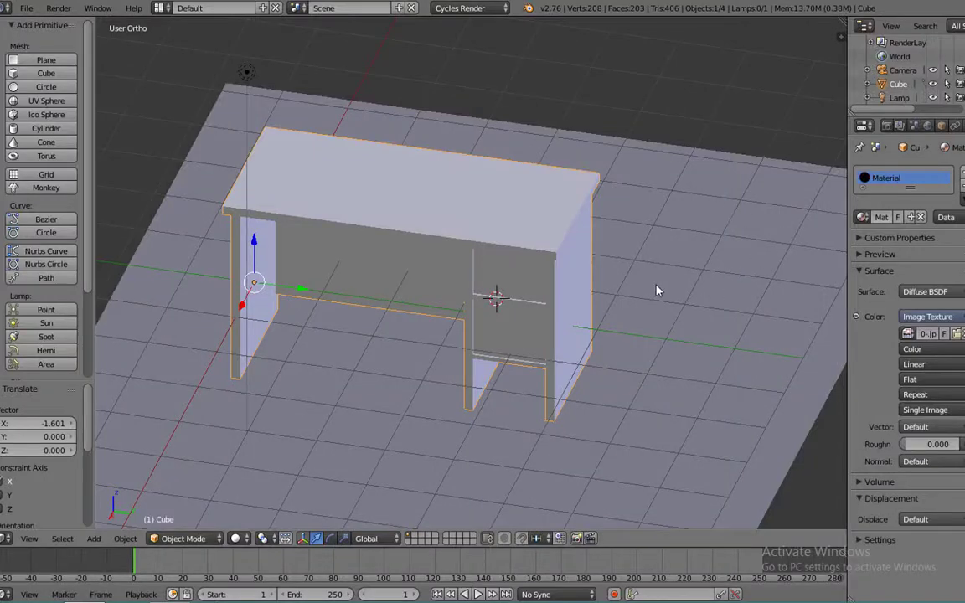
Select the entire desk mesh in Edit Mode and bring up the UV Mapping menu.
middle_drag(656, 291, 606, 309)
key(Tab)
key(l)
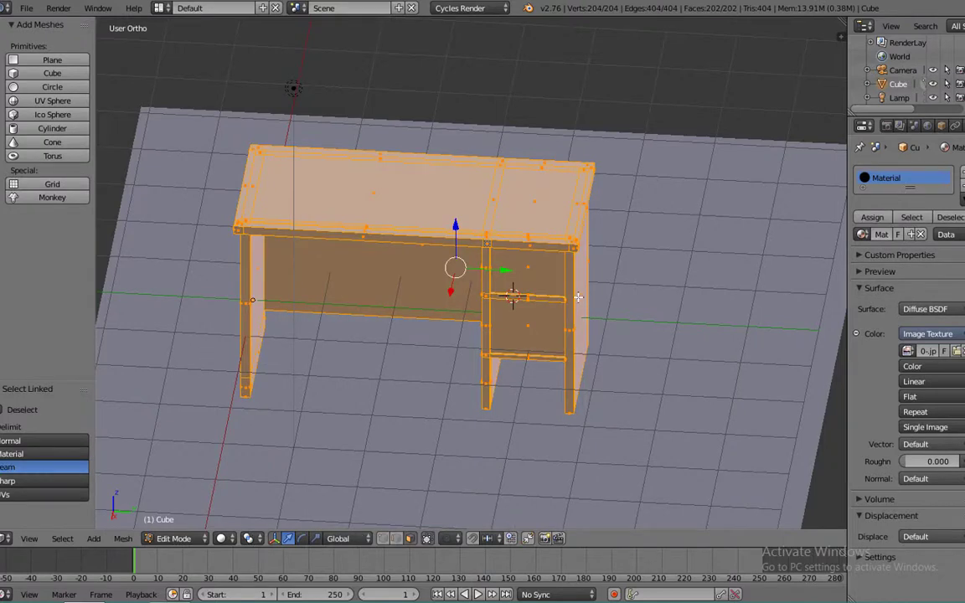
key(u)
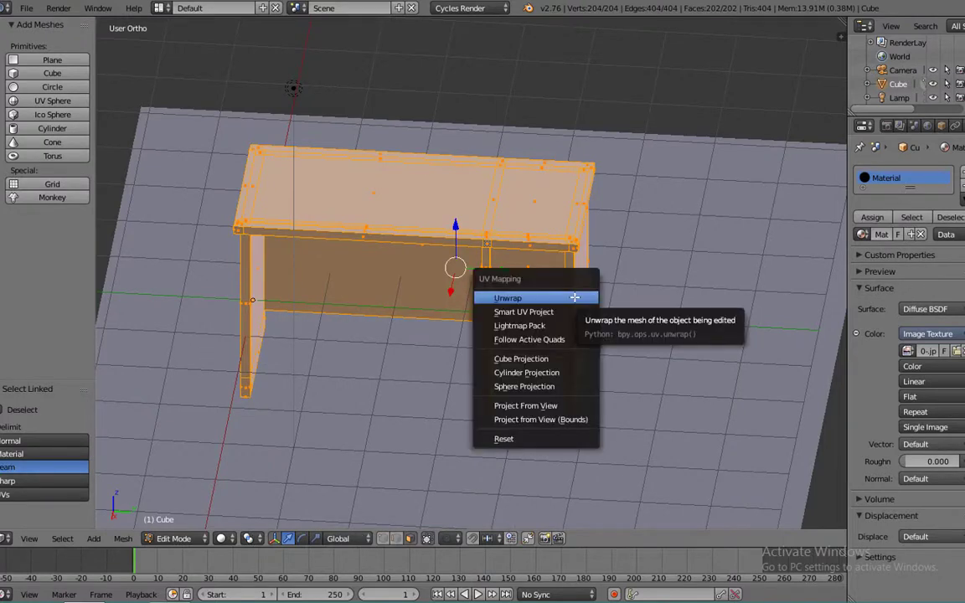